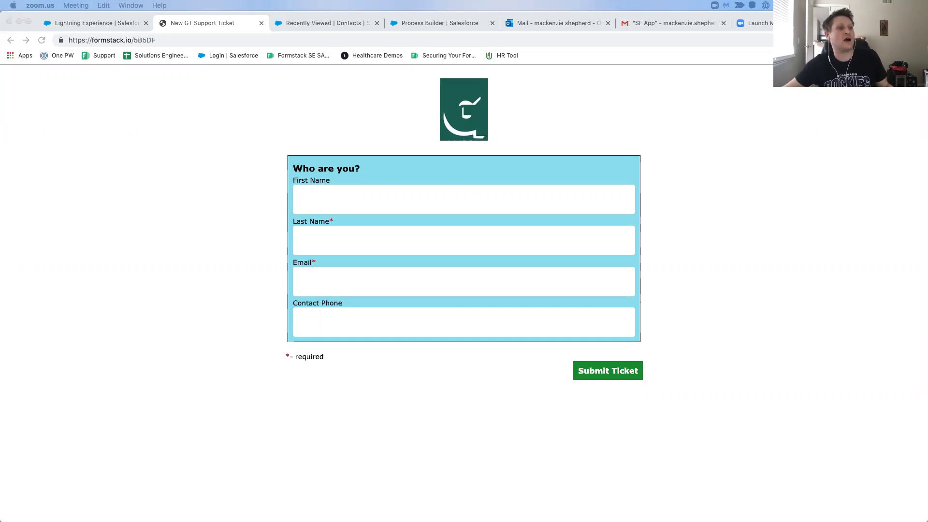
Bring the browser with the support ticket form forward and focus the First Name field.
{"action": "left_click", "coordinate": [651, 175]}
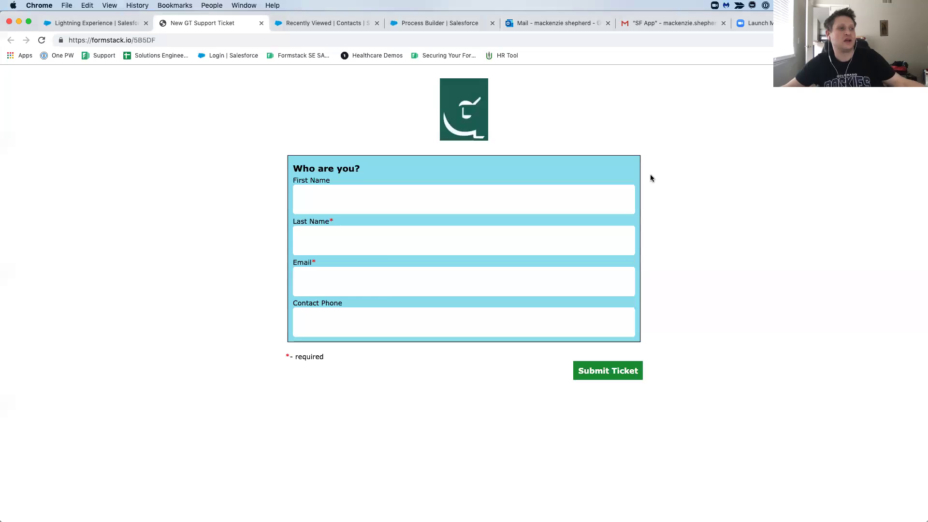
{"action": "left_click", "coordinate": [573, 192]}
{"action": "left_click", "coordinate": [693, 174]}
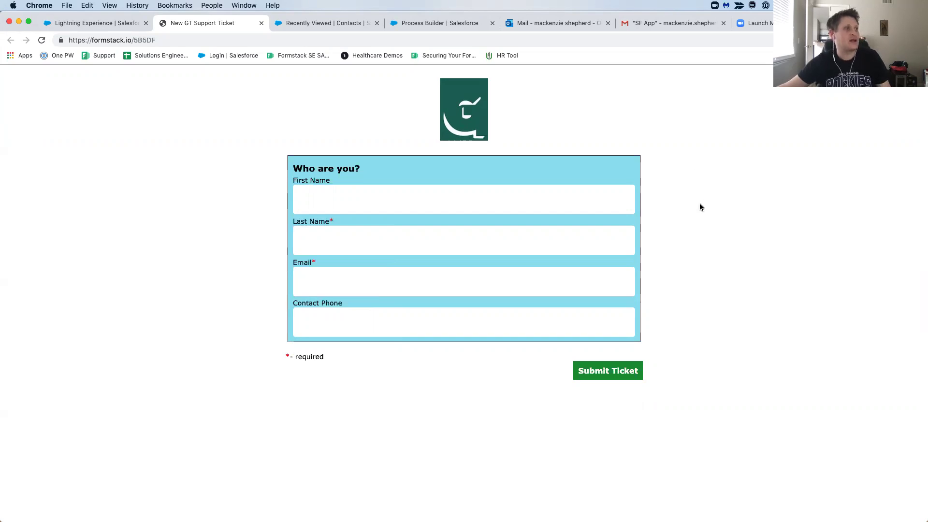
{"action": "left_click", "coordinate": [580, 202]}
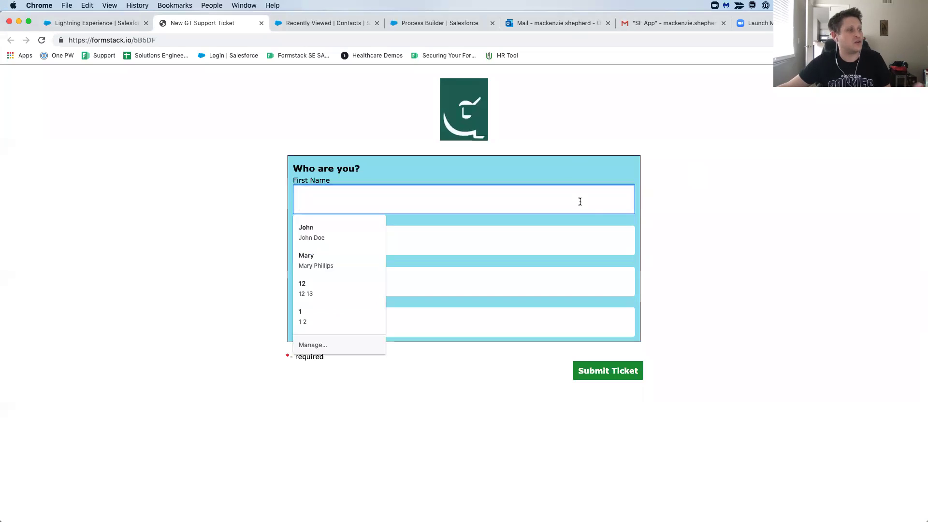
{"action": "left_click", "coordinate": [664, 195]}
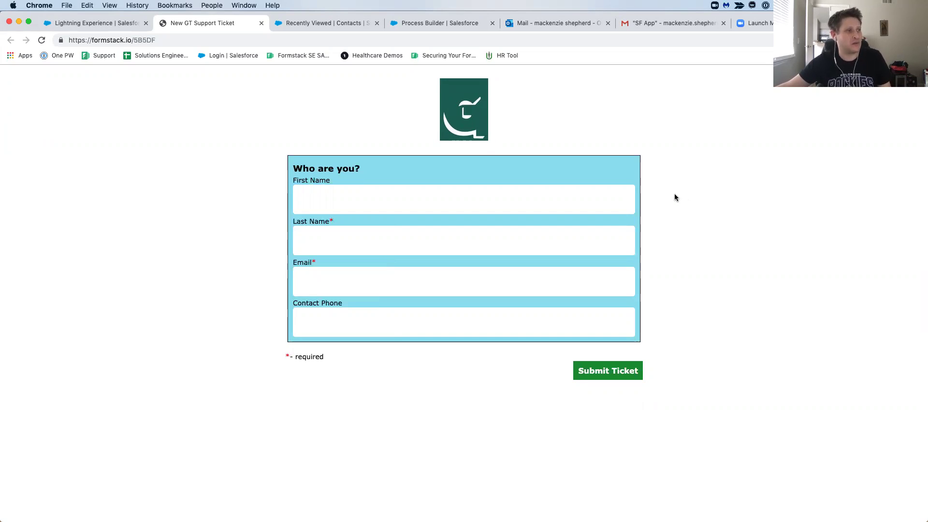
Enter the customer's first name, last name and e-mail address on the ticket form.
{"action": "left_click", "coordinate": [605, 200]}
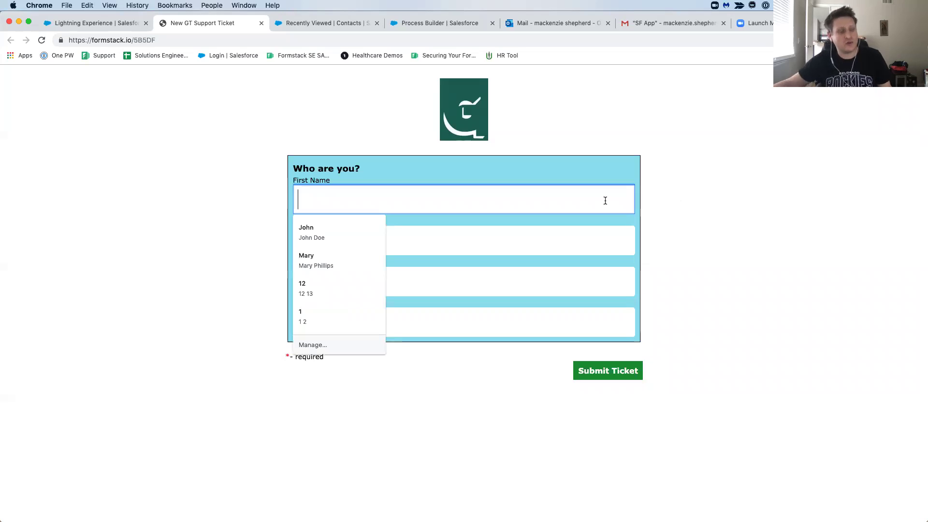
{"action": "key", "text": "Tab"}
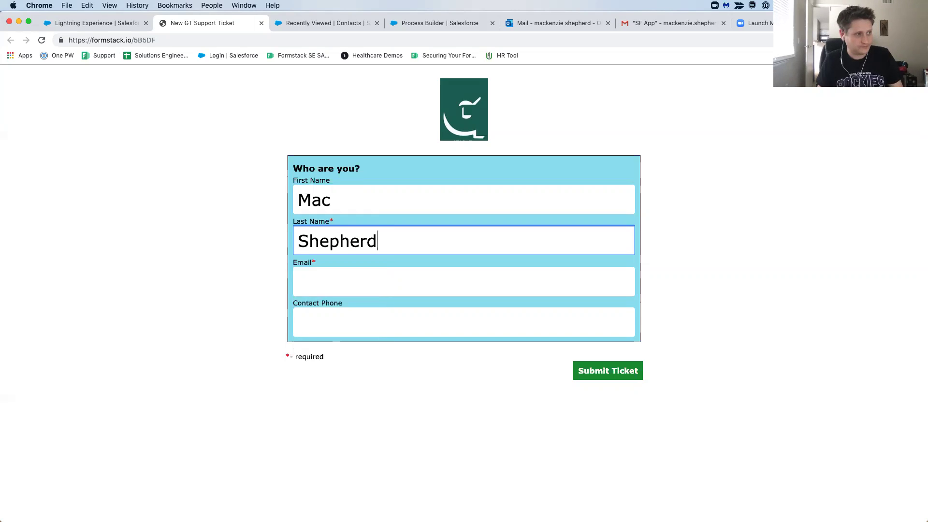
{"action": "key", "text": "Tab"}
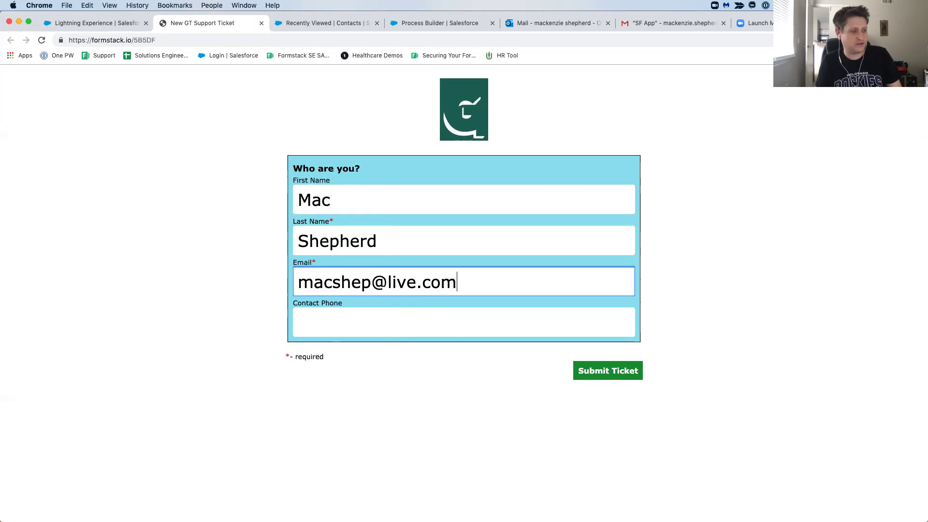
{"action": "key", "text": "Tab"}
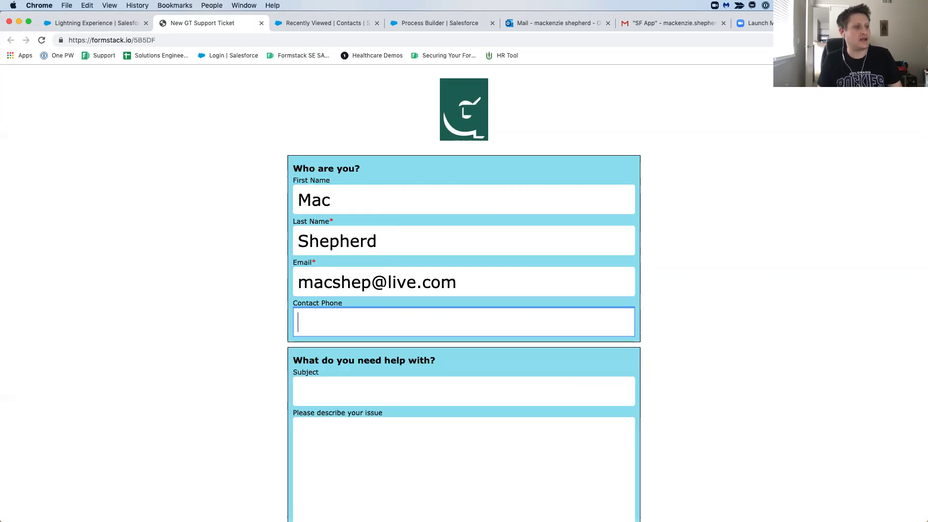
{"action": "scroll", "coordinate": [603, 203], "scroll_direction": "down", "scroll_amount": 3}
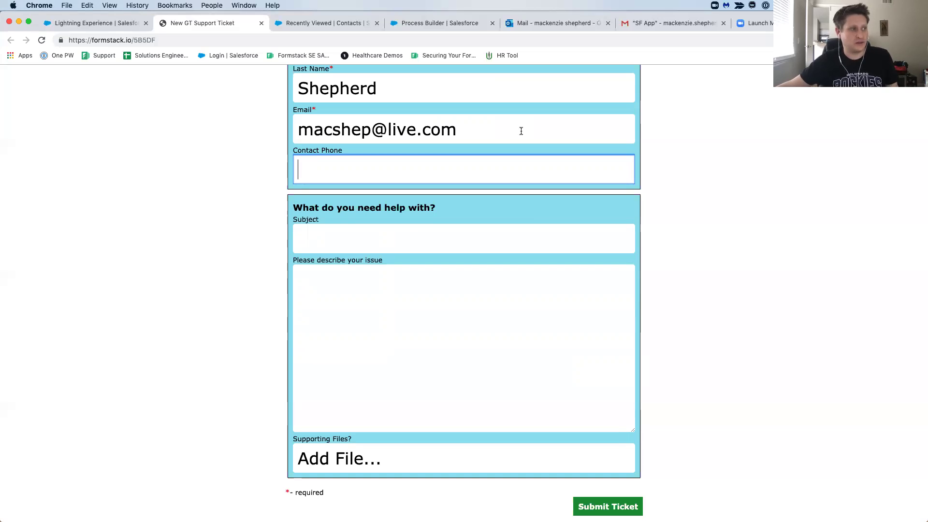
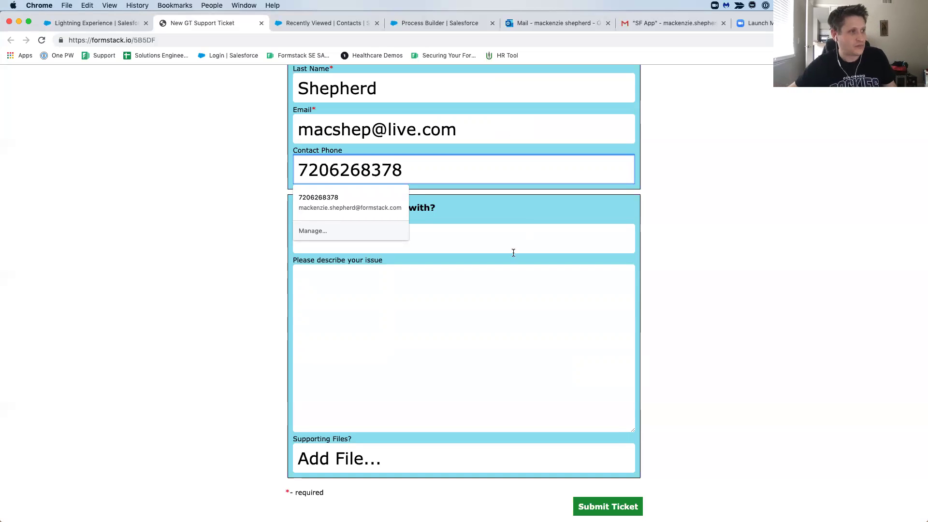
Enter the customer's contact phone number and type 'SSO login issues' as the subject.
{"action": "left_click", "coordinate": [519, 241]}
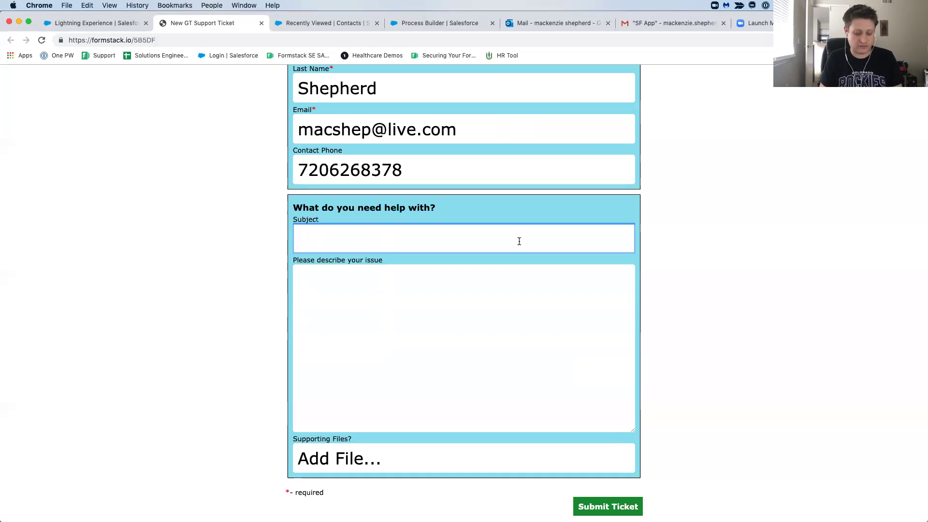
{"action": "type", "text": "SSO login issues"}
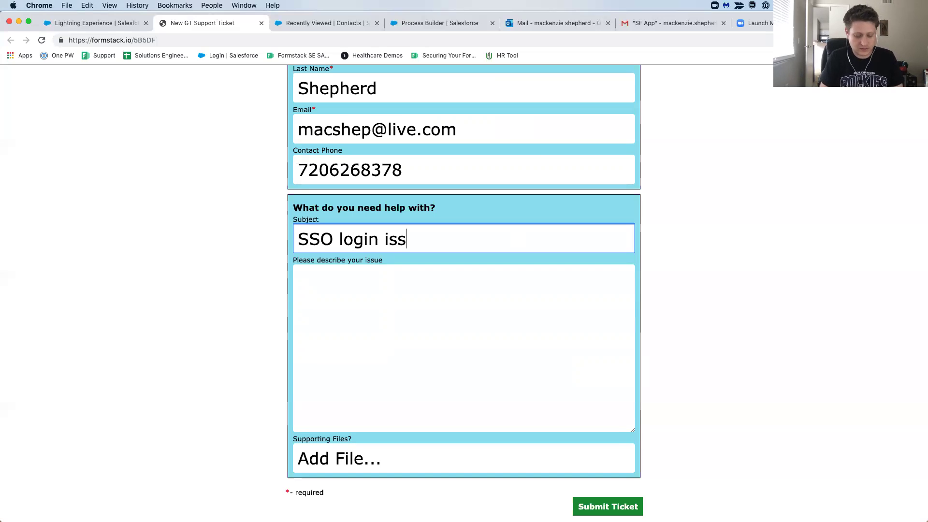
Describe the issue as 'Need assistance with logging into my account. Seeing error: XYZ?'.
{"action": "left_click", "coordinate": [430, 299]}
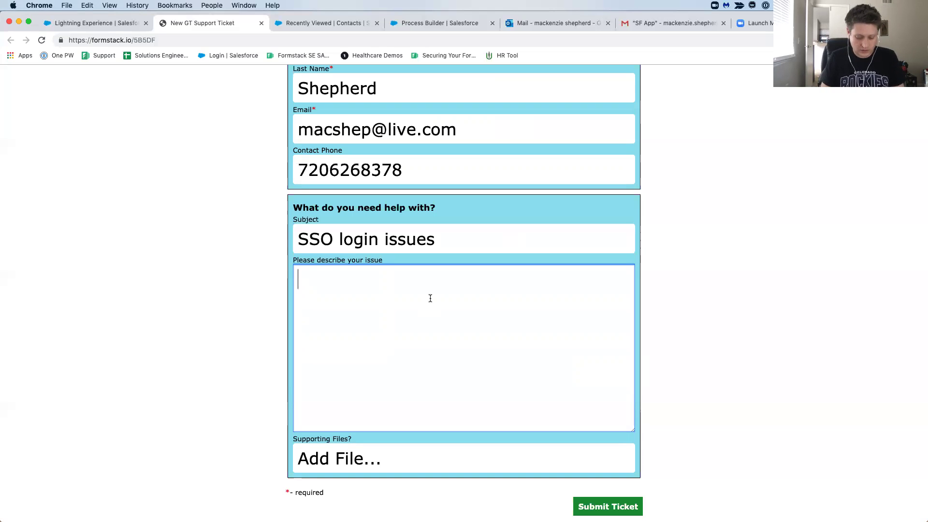
{"action": "type", "text": "Need as"}
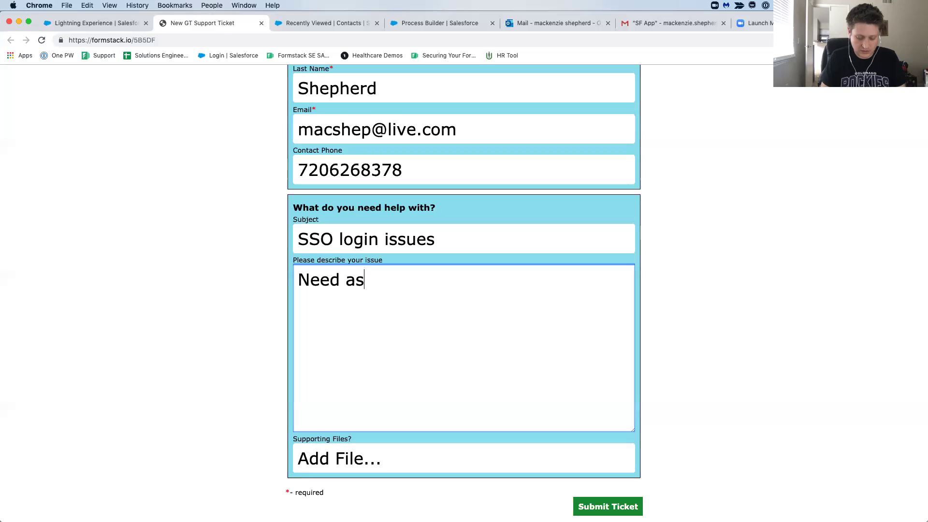
{"action": "type", "text": "sistance with"}
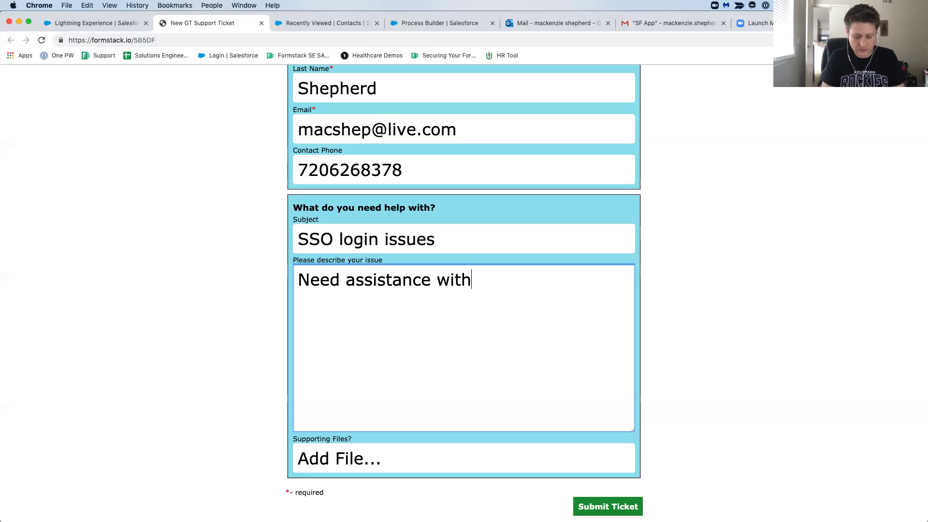
{"action": "type", "text": " logging in"}
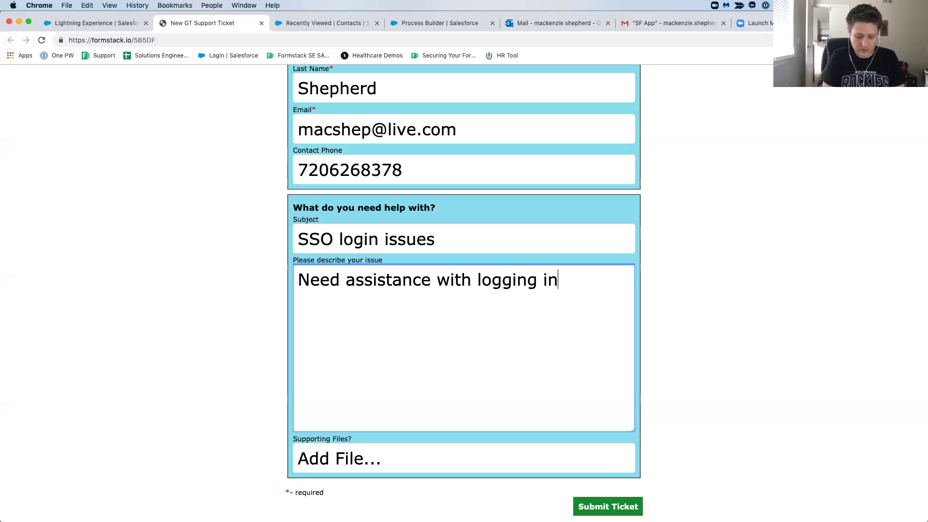
{"action": "type", "text": "to my accoun"}
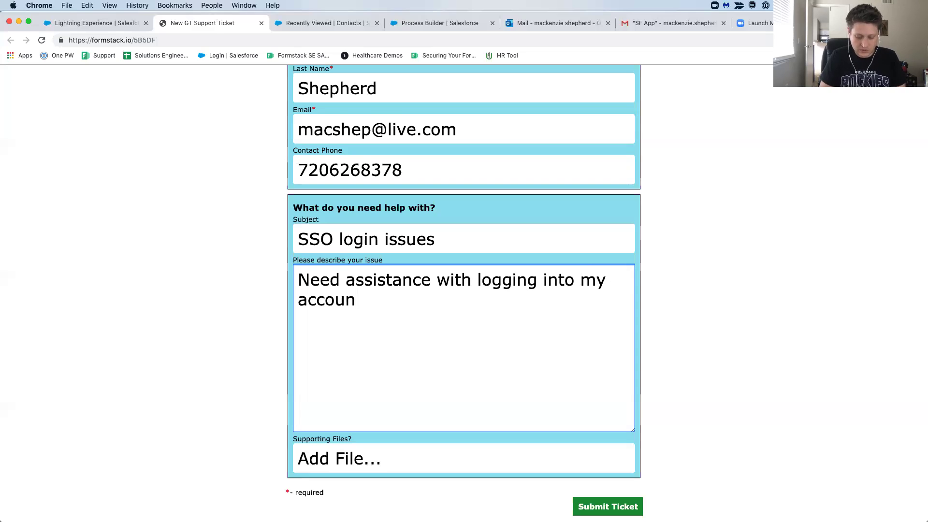
{"action": "type", "text": "t. Se"}
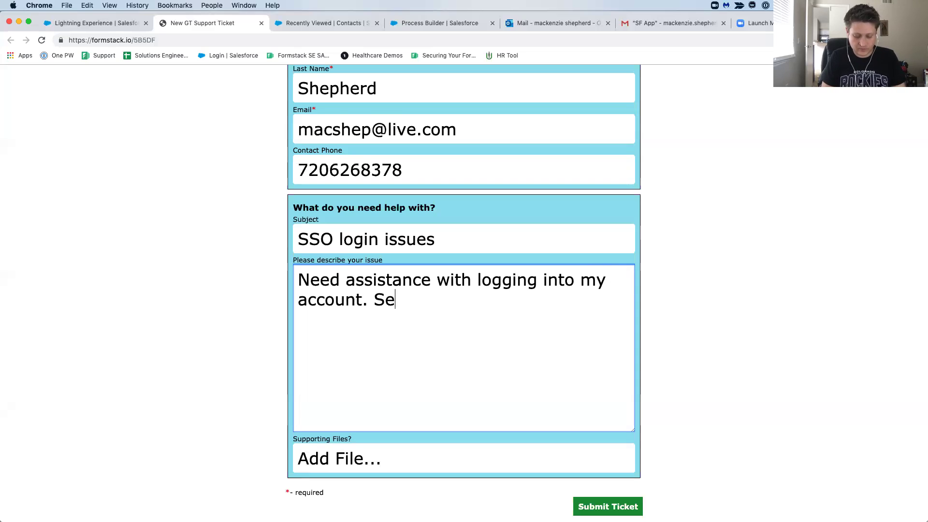
{"action": "type", "text": "eing er"}
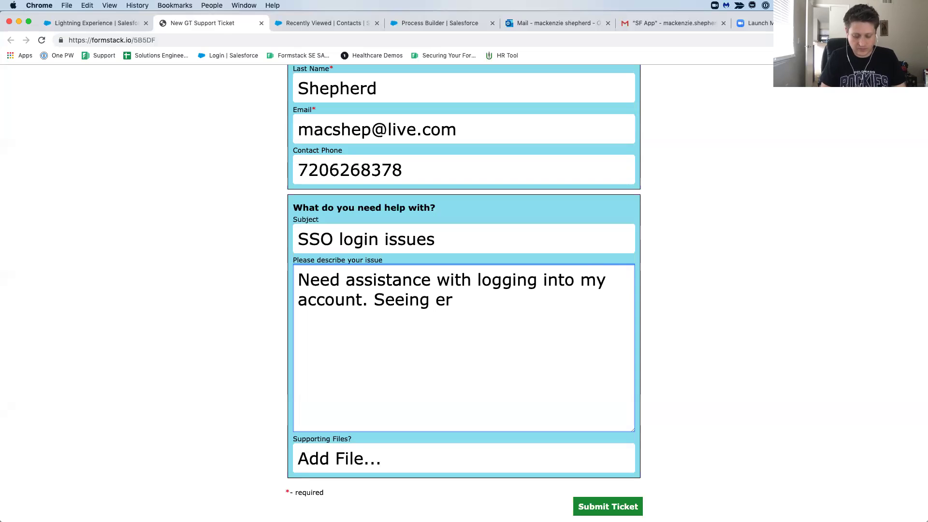
{"action": "type", "text": "ror"}
{"action": "key", "text": "BackSpace"}
{"action": "key", "text": "BackSpace"}
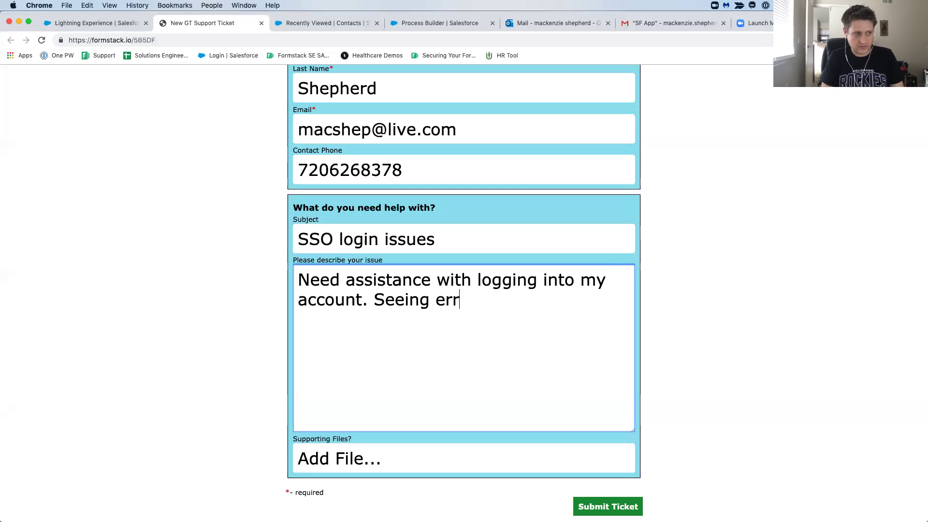
{"action": "type", "text": "or"}
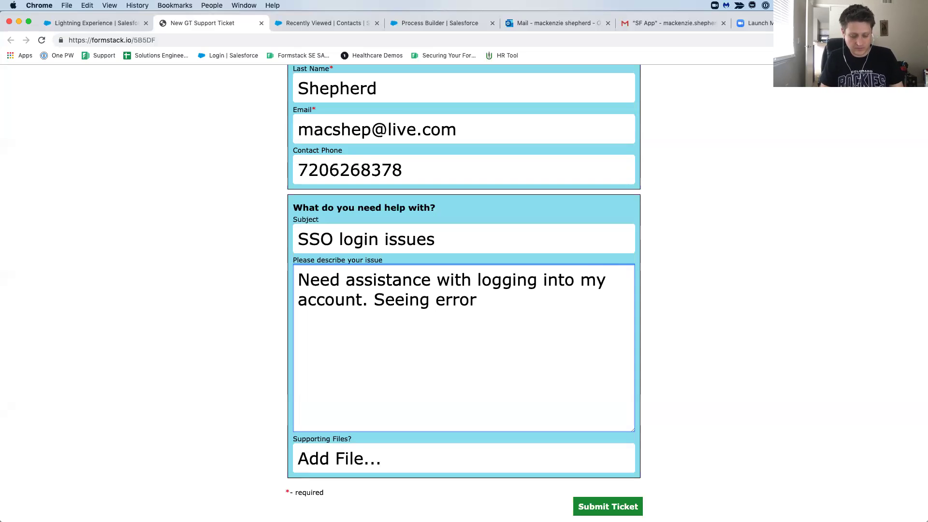
{"action": "type", "text": ":"}
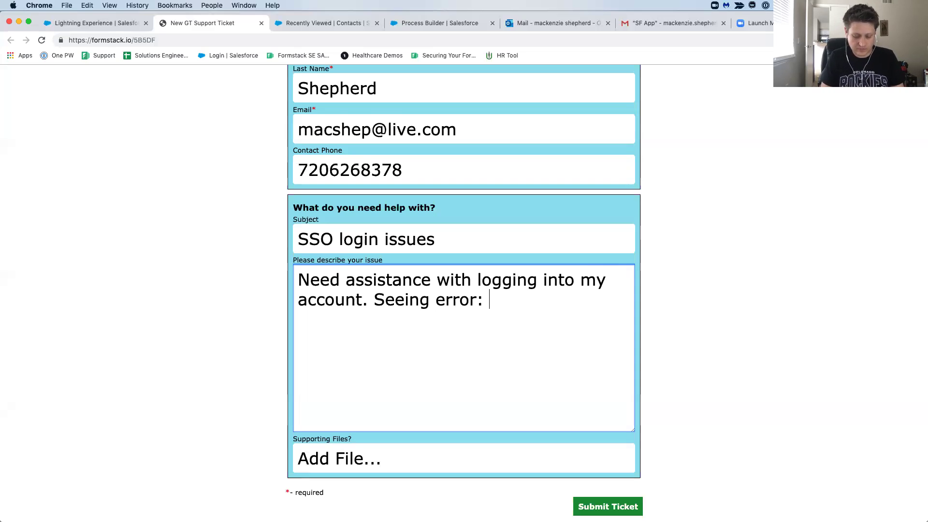
{"action": "type", "text": " XYZ?"}
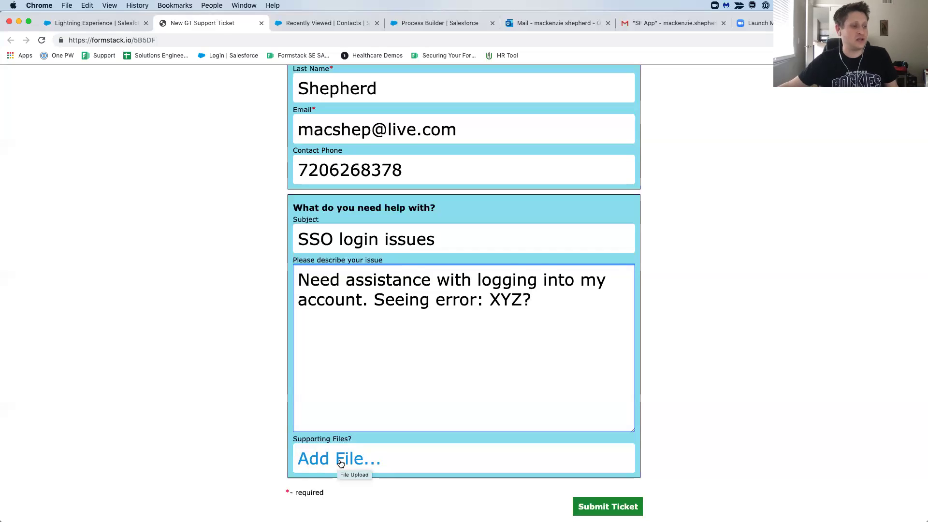
Attach checkmark.jpg from Pictures to the ticket and submit it.
{"action": "left_click", "coordinate": [341, 463]}
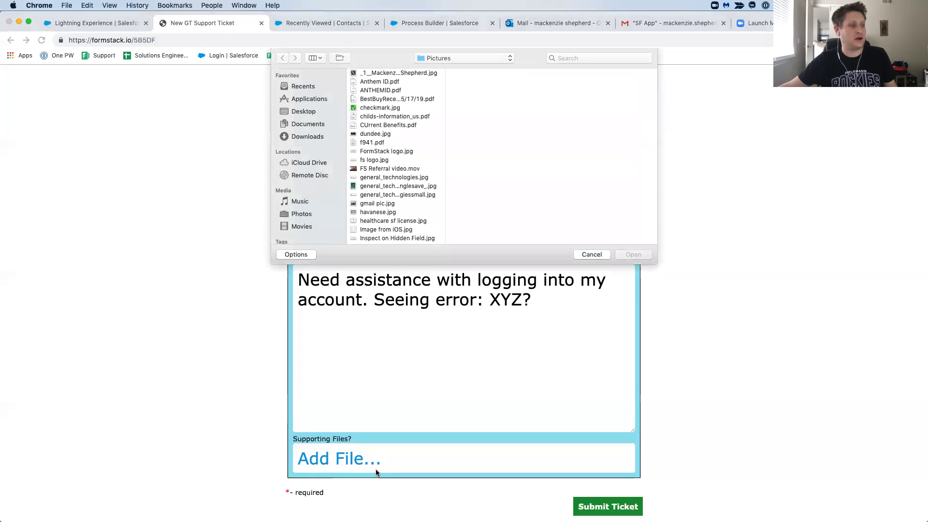
{"action": "left_click", "coordinate": [394, 108]}
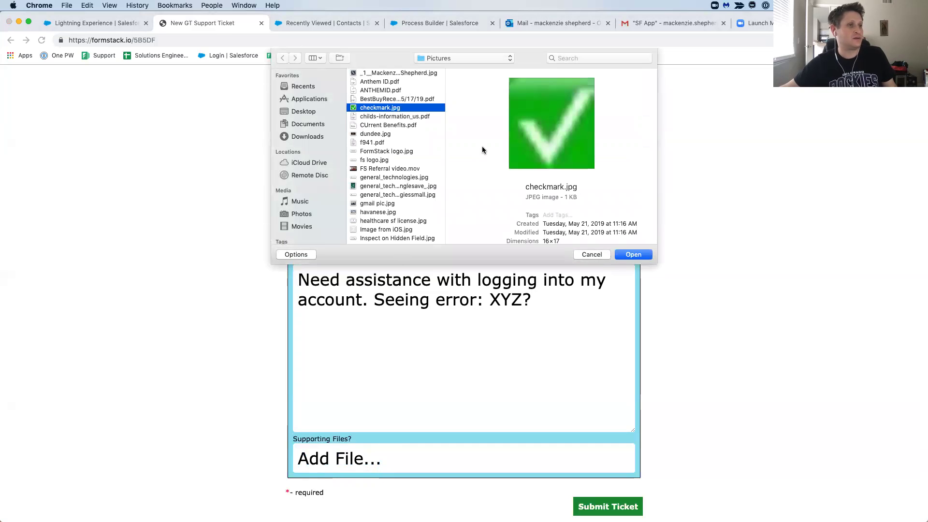
{"action": "left_click", "coordinate": [636, 254]}
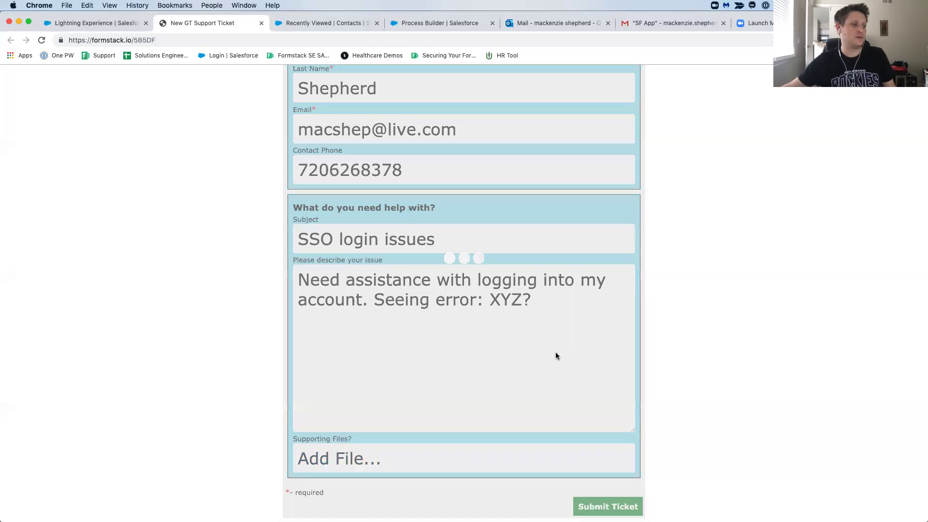
{"action": "scroll", "coordinate": [776, 344], "scroll_direction": "down", "scroll_amount": 1}
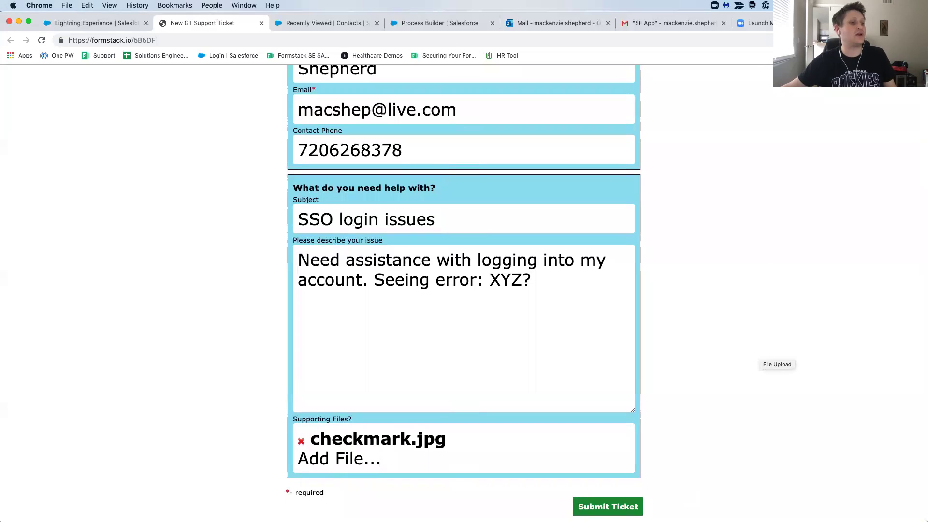
{"action": "left_click", "coordinate": [608, 506]}
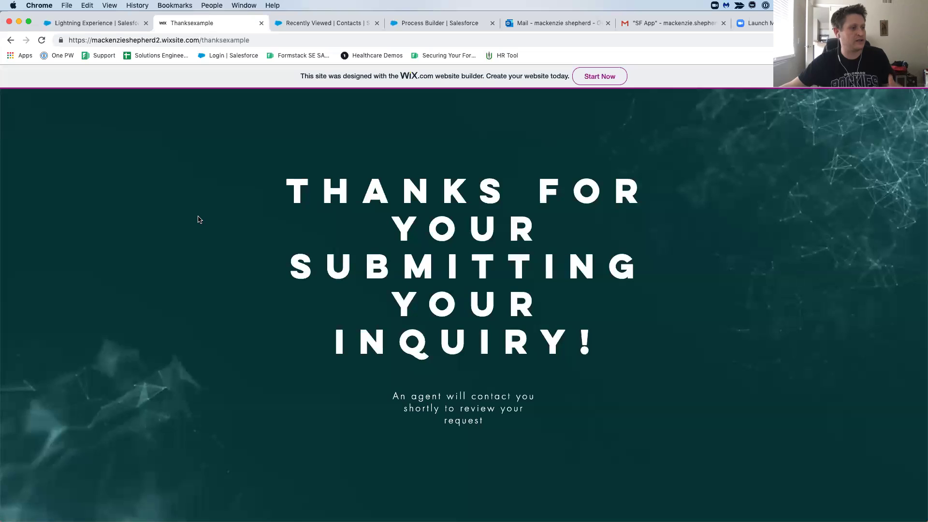
Return to Salesforce and show the Formstack dashboard listing New GT Support Ticket and Feedback.
{"action": "left_click", "coordinate": [107, 25]}
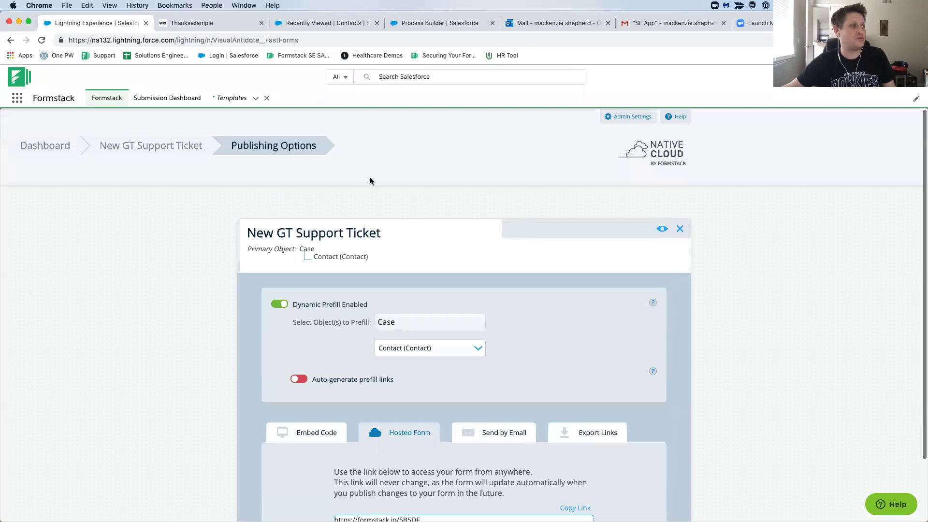
{"action": "left_click", "coordinate": [63, 146]}
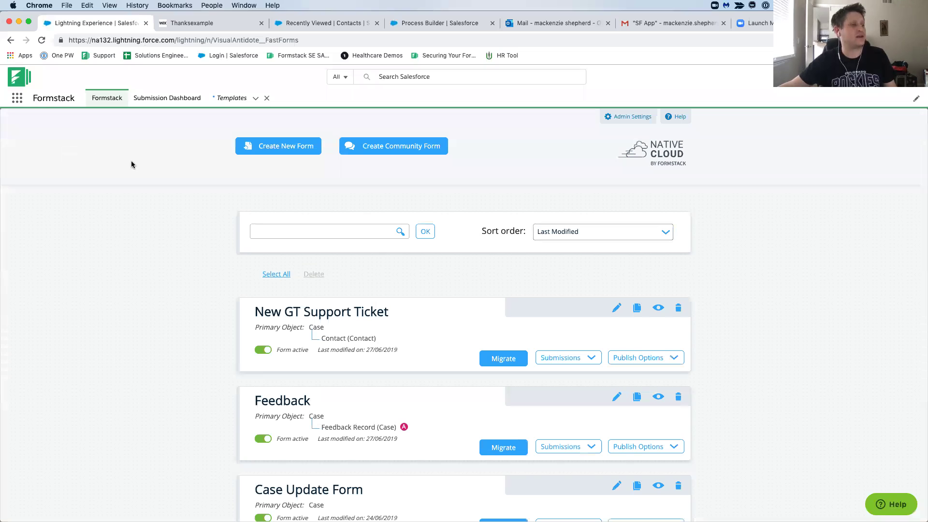
{"action": "scroll", "coordinate": [536, 290], "scroll_direction": "down", "scroll_amount": 3}
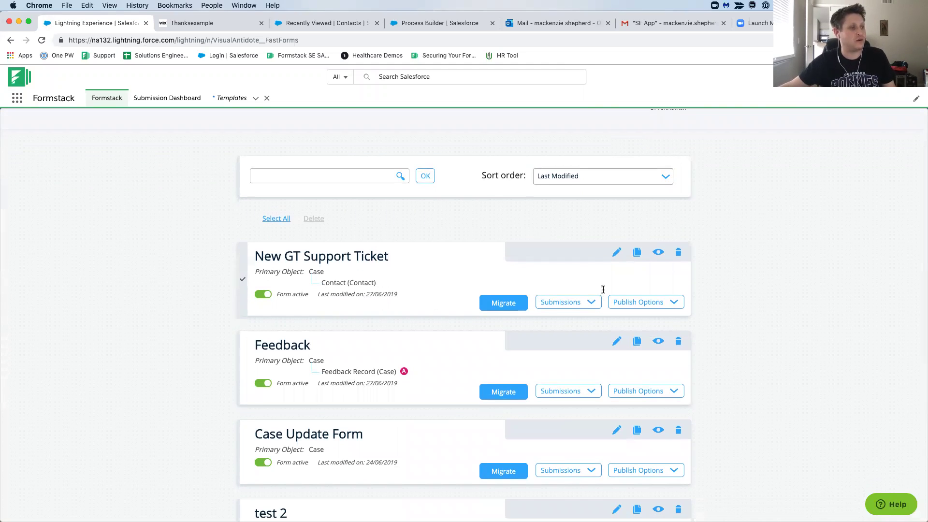
Open the New GT Support Ticket form in the Formstack editor and scroll through its fields.
{"action": "left_click", "coordinate": [616, 252]}
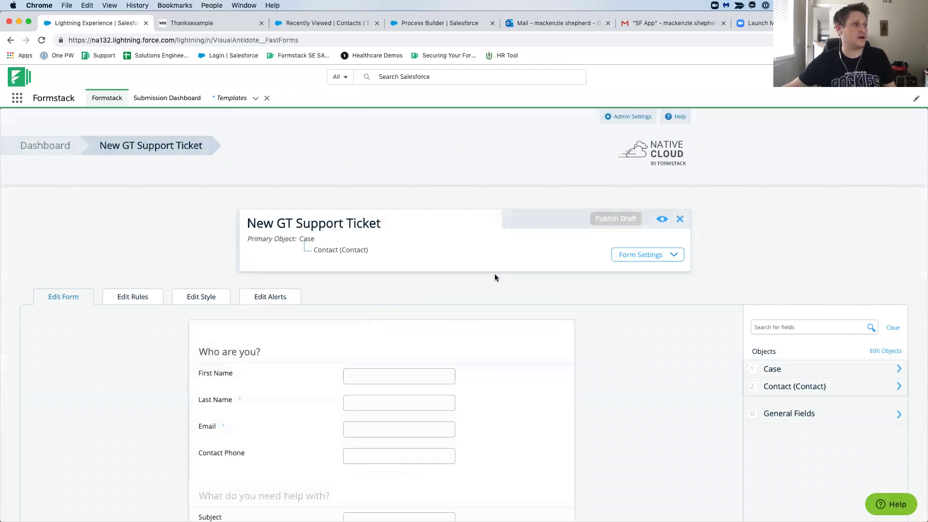
{"action": "scroll", "coordinate": [494, 274], "scroll_direction": "down", "scroll_amount": 1}
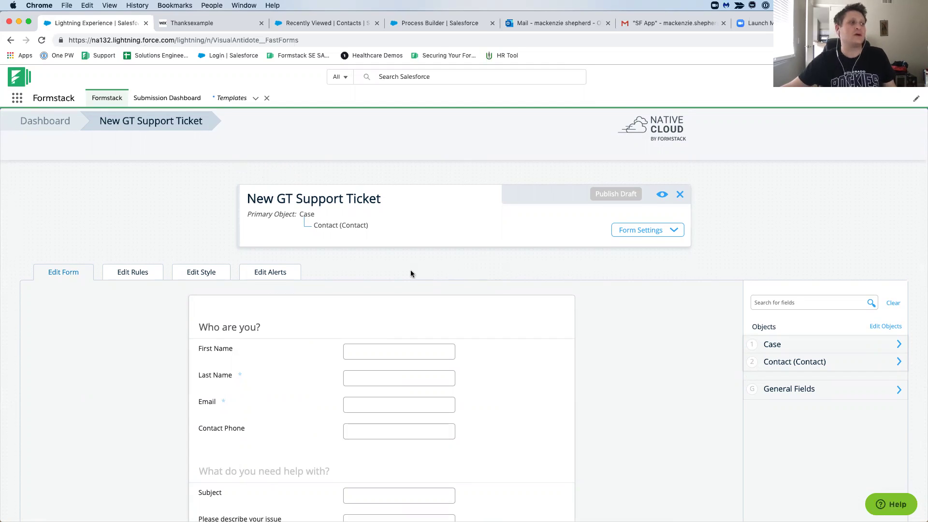
{"action": "scroll", "coordinate": [411, 273], "scroll_direction": "down", "scroll_amount": 2}
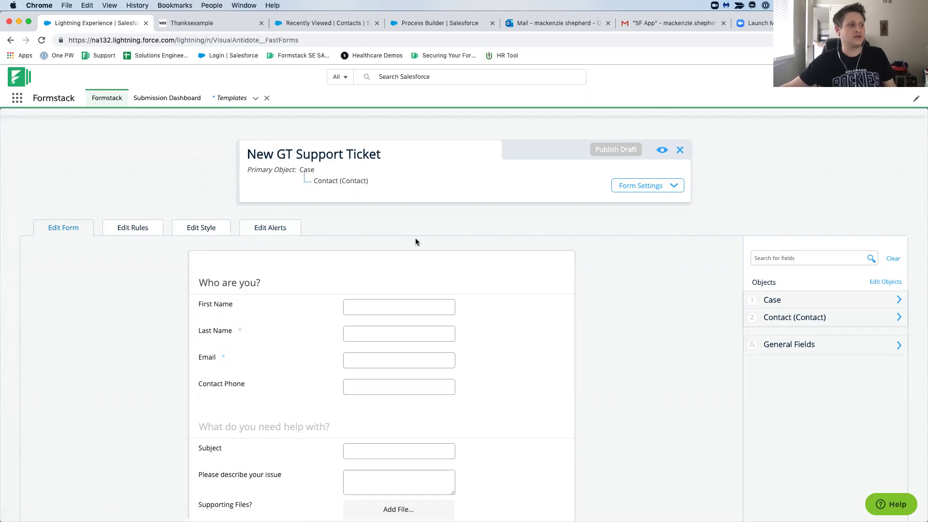
{"action": "scroll", "coordinate": [415, 238], "scroll_direction": "down", "scroll_amount": 3}
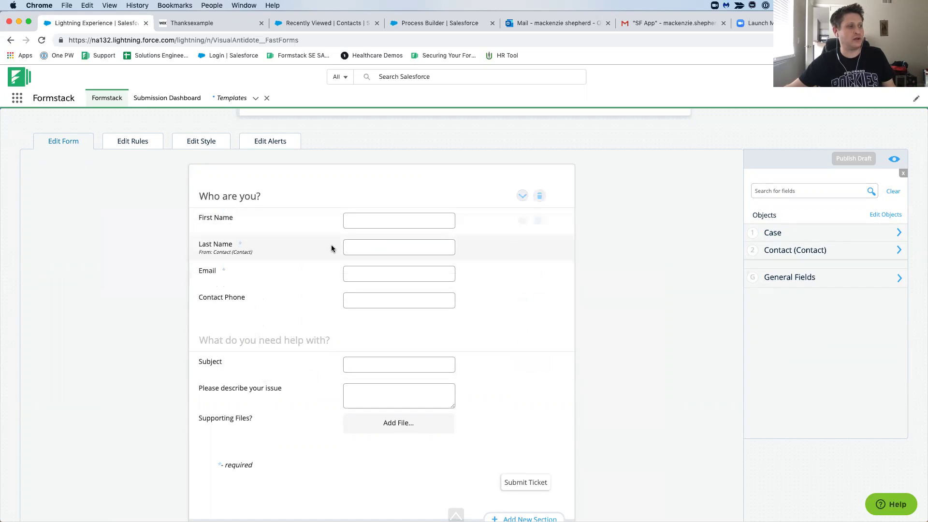
{"action": "scroll", "coordinate": [337, 250], "scroll_direction": "down", "scroll_amount": 1}
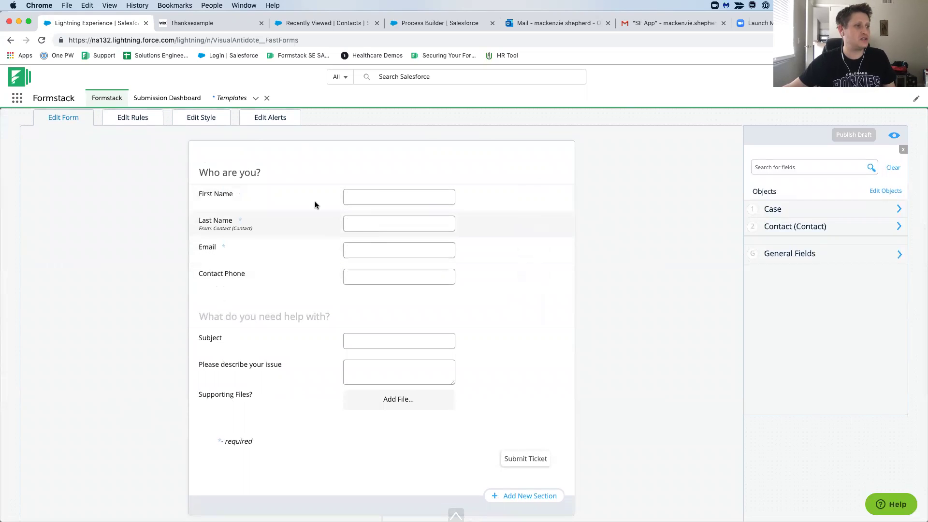
{"action": "scroll", "coordinate": [294, 323], "scroll_direction": "down", "scroll_amount": 1}
{"action": "scroll", "coordinate": [294, 323], "scroll_direction": "down", "scroll_amount": 1}
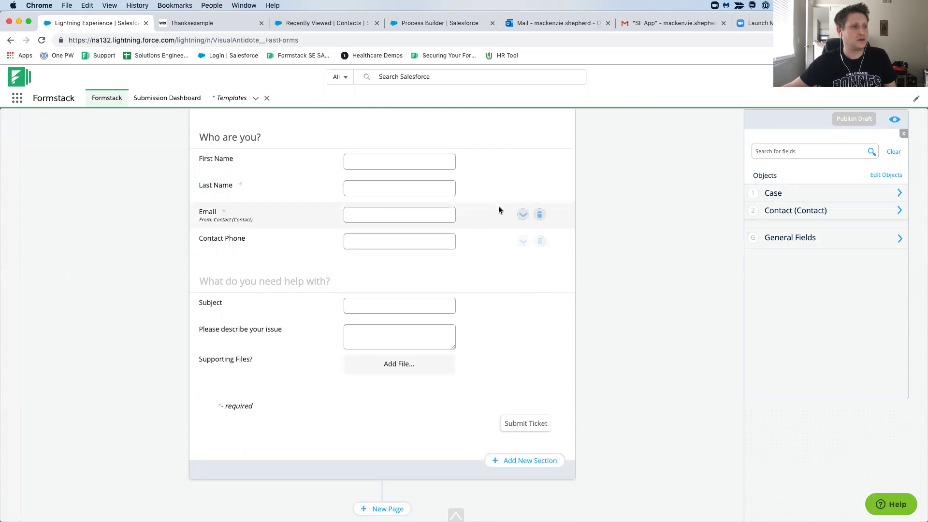
Expand the Email field's settings and mark it Required.
{"action": "left_click", "coordinate": [523, 215]}
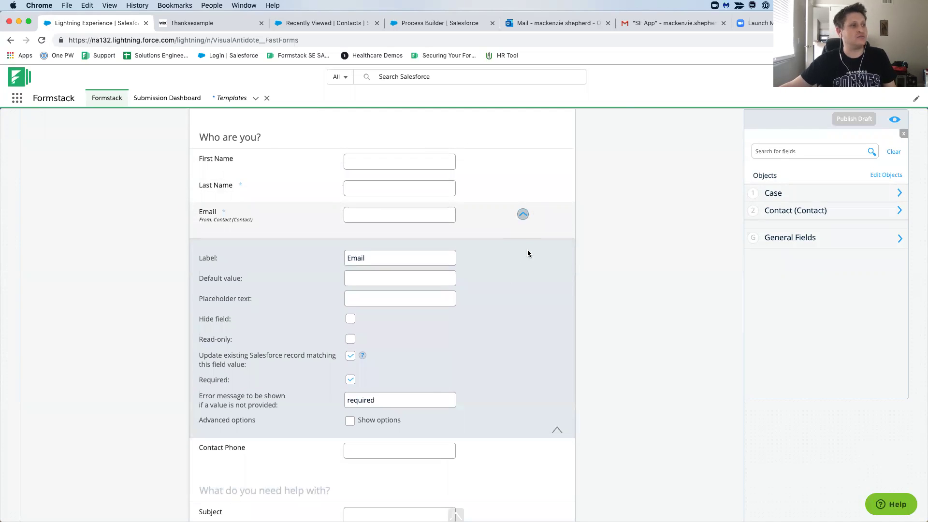
{"action": "scroll", "coordinate": [515, 270], "scroll_direction": "down", "scroll_amount": 2}
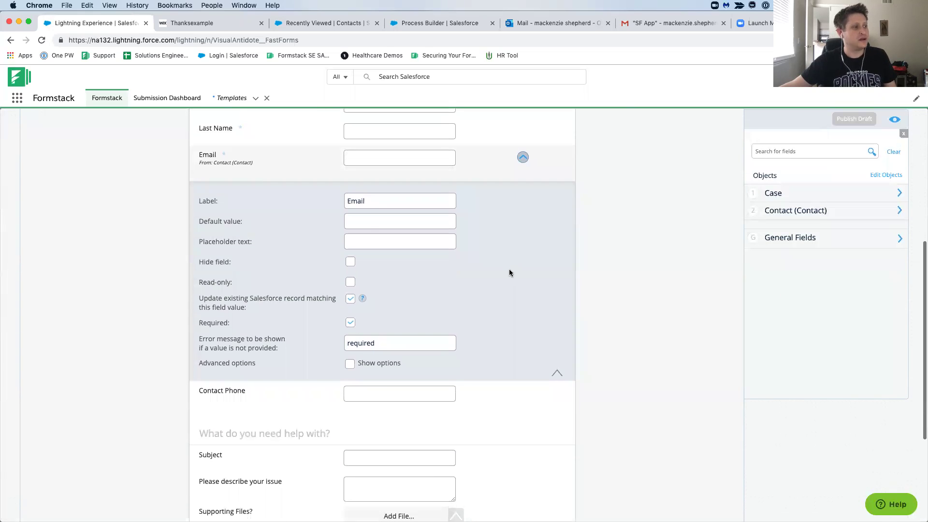
{"action": "scroll", "coordinate": [424, 289], "scroll_direction": "down", "scroll_amount": 1}
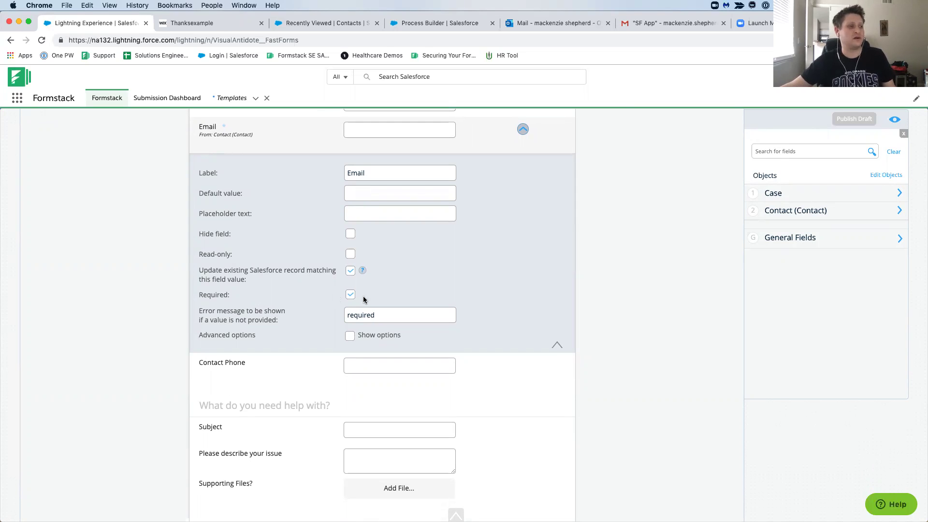
{"action": "left_click", "coordinate": [350, 296]}
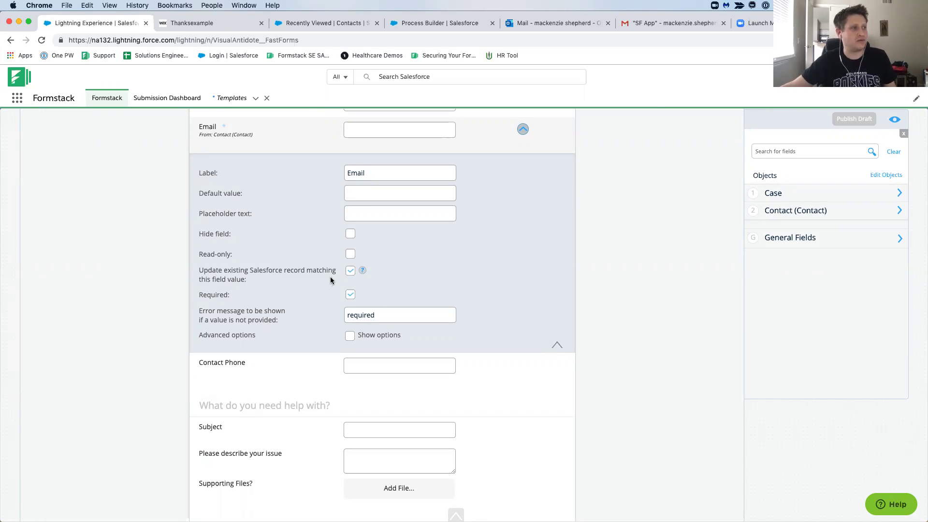
{"action": "scroll", "coordinate": [331, 281], "scroll_direction": "up", "scroll_amount": 3}
{"action": "scroll", "coordinate": [331, 281], "scroll_direction": "down", "scroll_amount": 5}
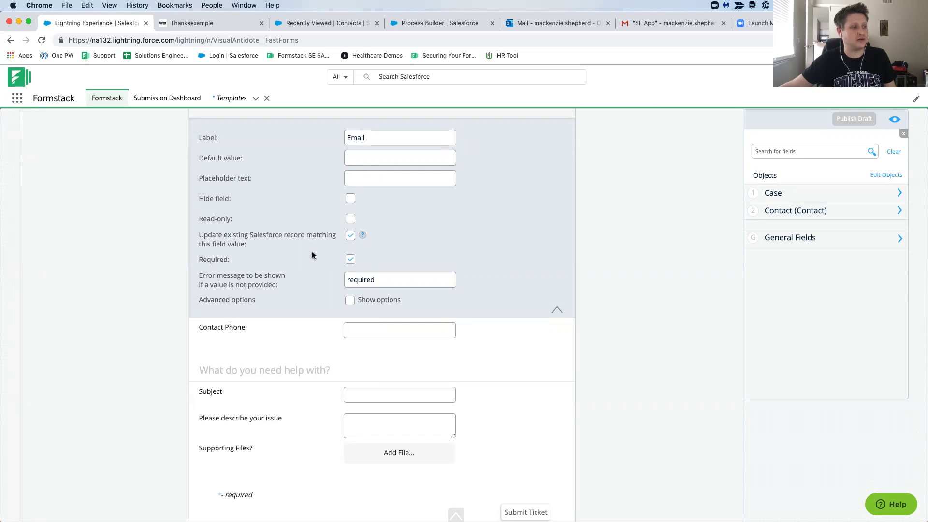
{"action": "scroll", "coordinate": [314, 267], "scroll_direction": "down", "scroll_amount": 3}
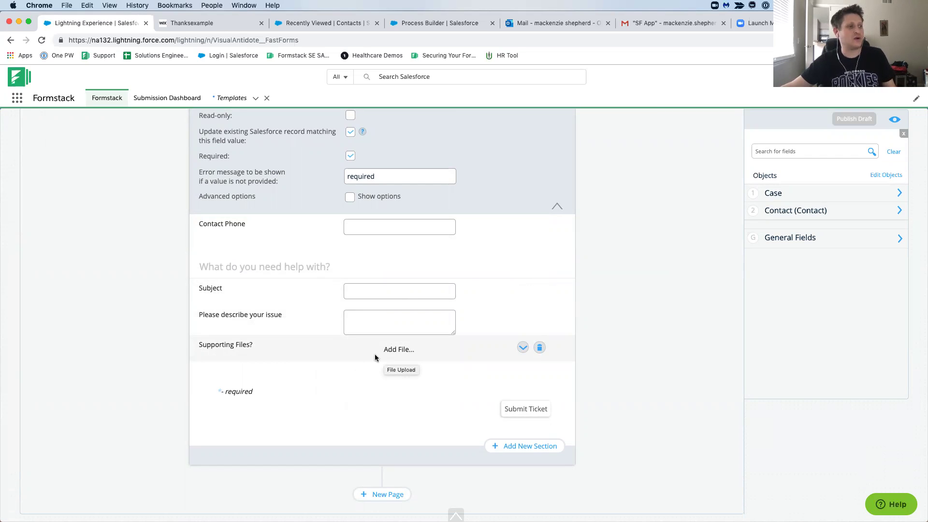
{"action": "scroll", "coordinate": [398, 351], "scroll_direction": "up", "scroll_amount": 10}
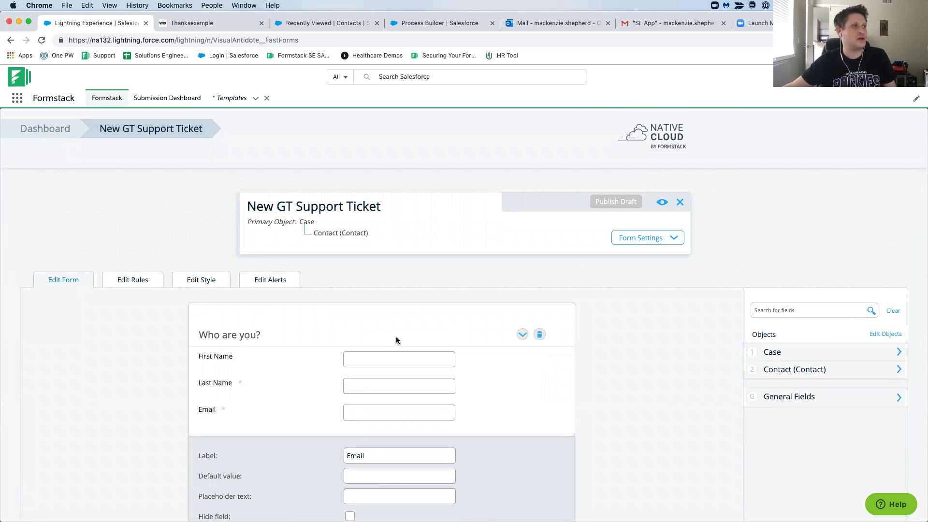
{"action": "left_click", "coordinate": [315, 23]}
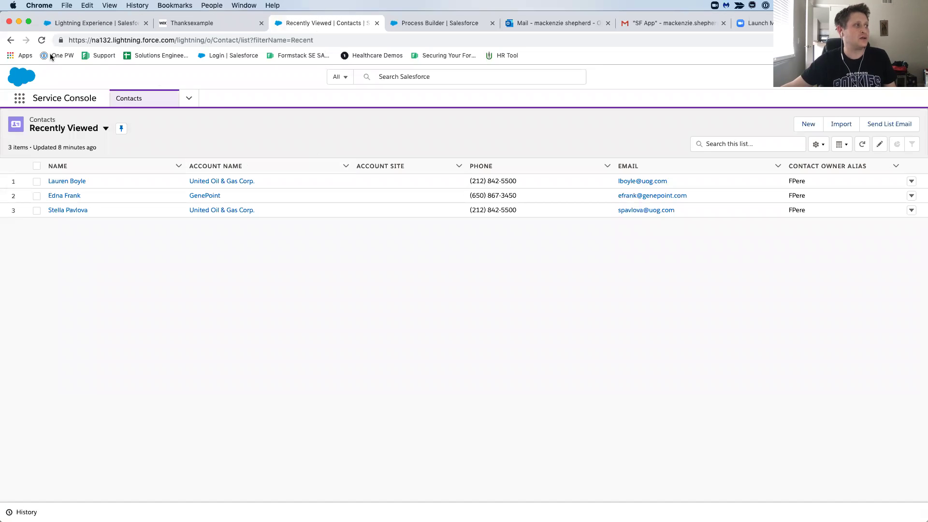
{"action": "left_click", "coordinate": [42, 39]}
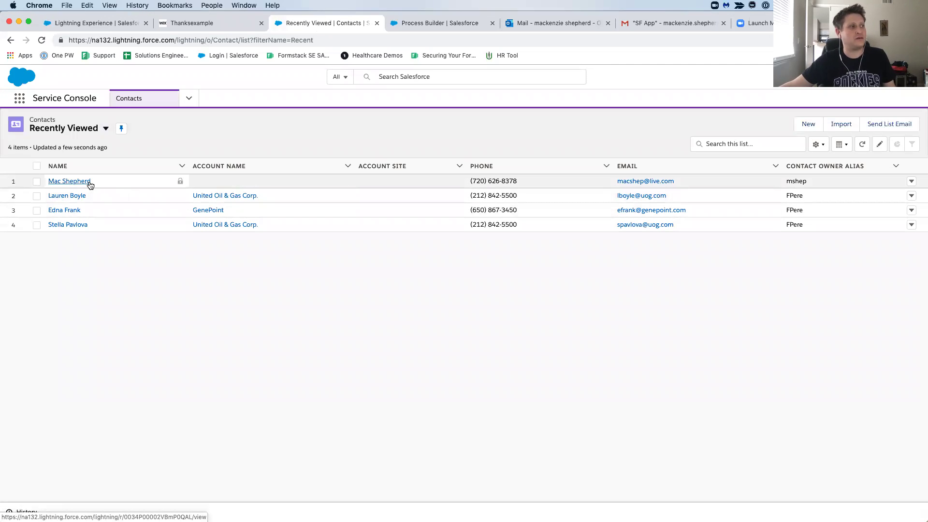
{"action": "left_click", "coordinate": [189, 98]}
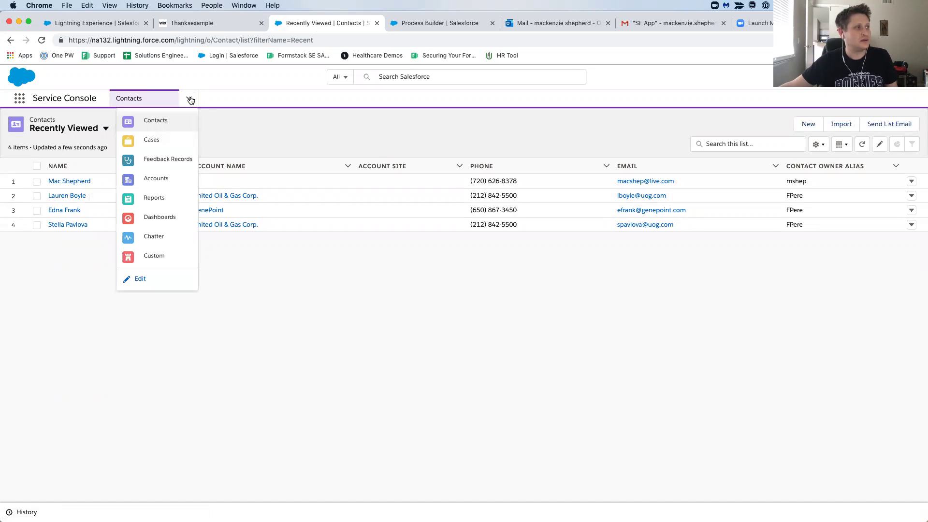
{"action": "left_click", "coordinate": [172, 141]}
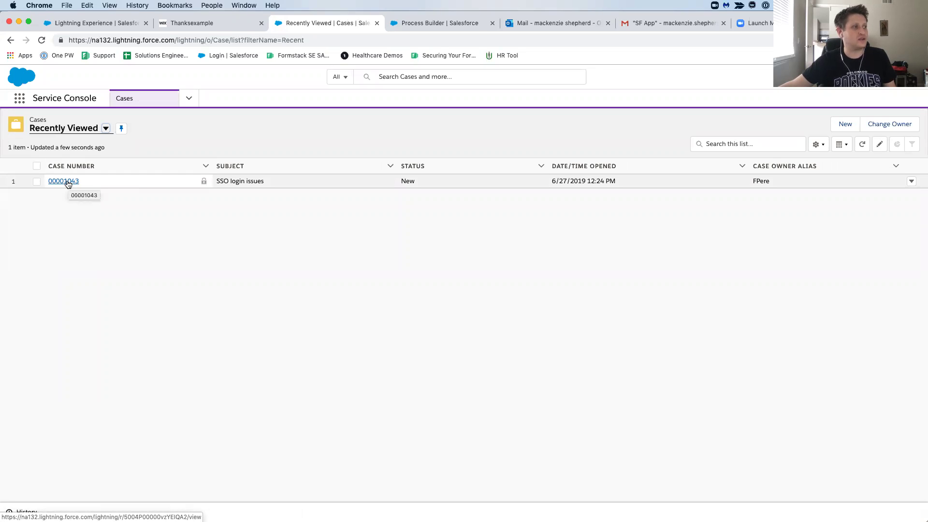
{"action": "left_click", "coordinate": [242, 182]}
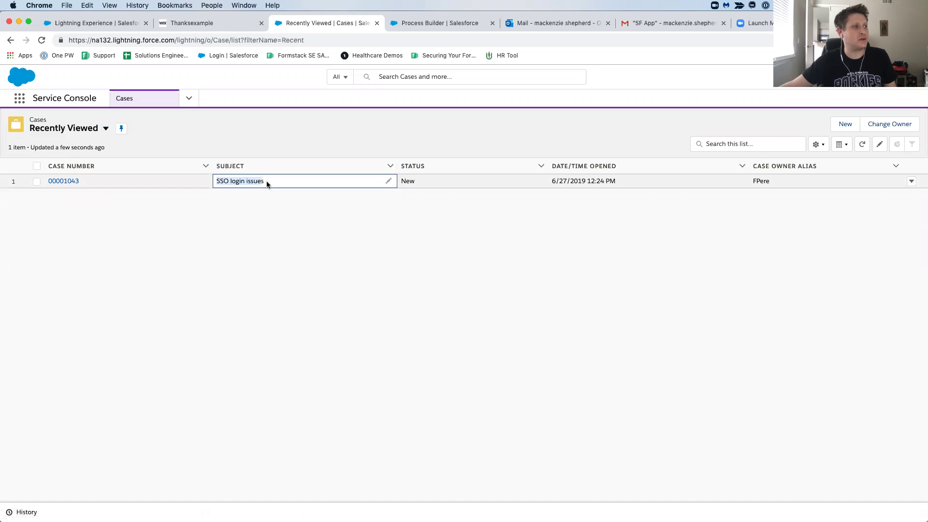
{"action": "left_click", "coordinate": [65, 184]}
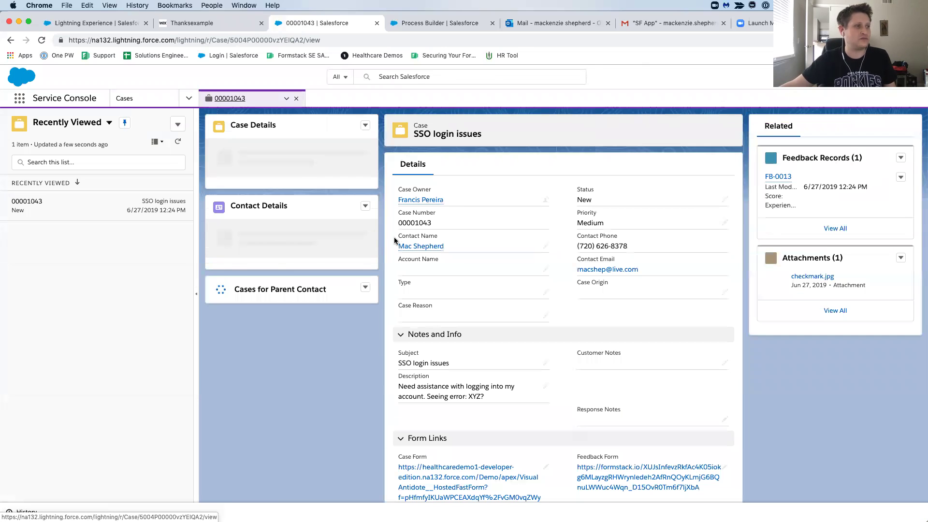
{"action": "scroll", "coordinate": [648, 244], "scroll_direction": "down", "scroll_amount": 3}
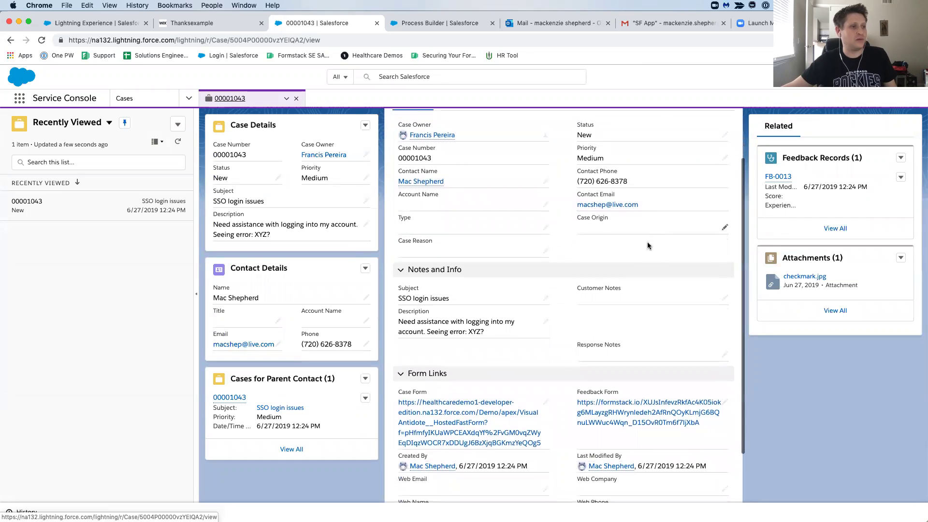
{"action": "scroll", "coordinate": [648, 245], "scroll_direction": "down", "scroll_amount": 1}
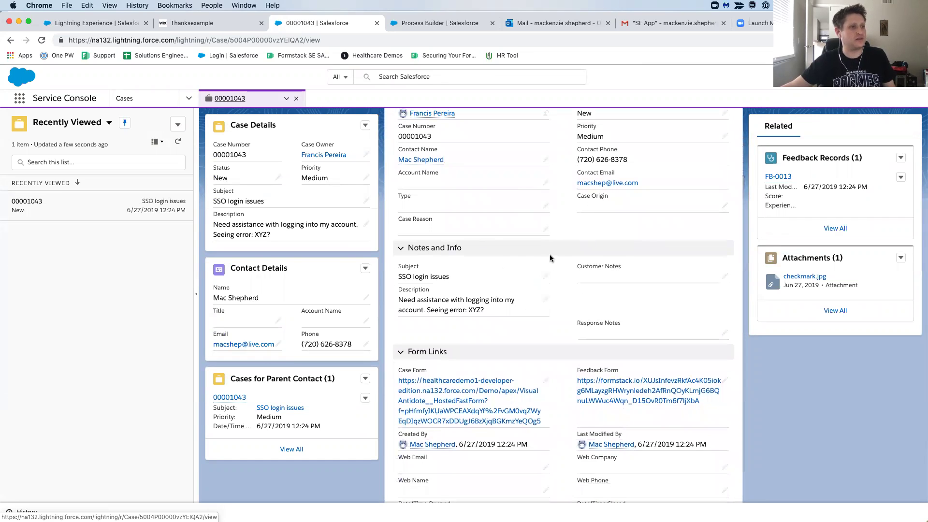
{"action": "scroll", "coordinate": [538, 268], "scroll_direction": "up", "scroll_amount": 1}
{"action": "mouse_move", "coordinate": [426, 193]}
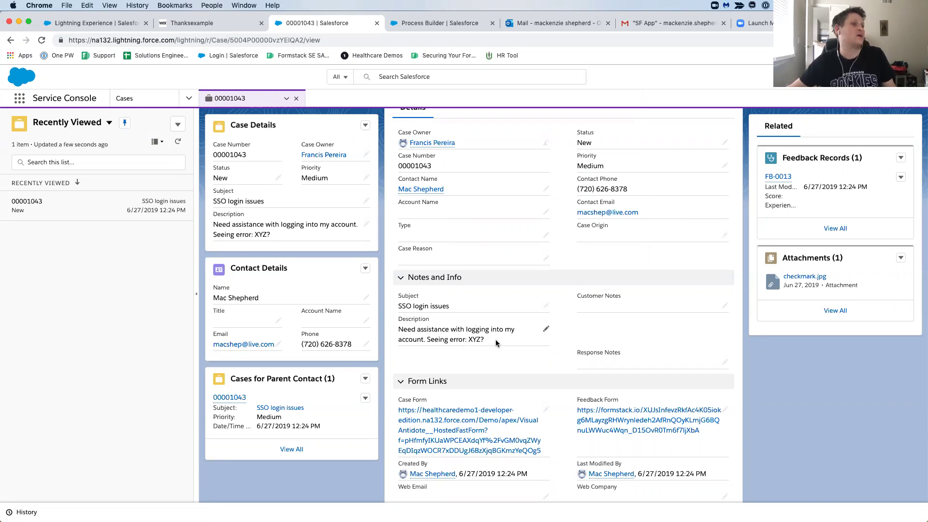
{"action": "scroll", "coordinate": [496, 343], "scroll_direction": "up", "scroll_amount": 3}
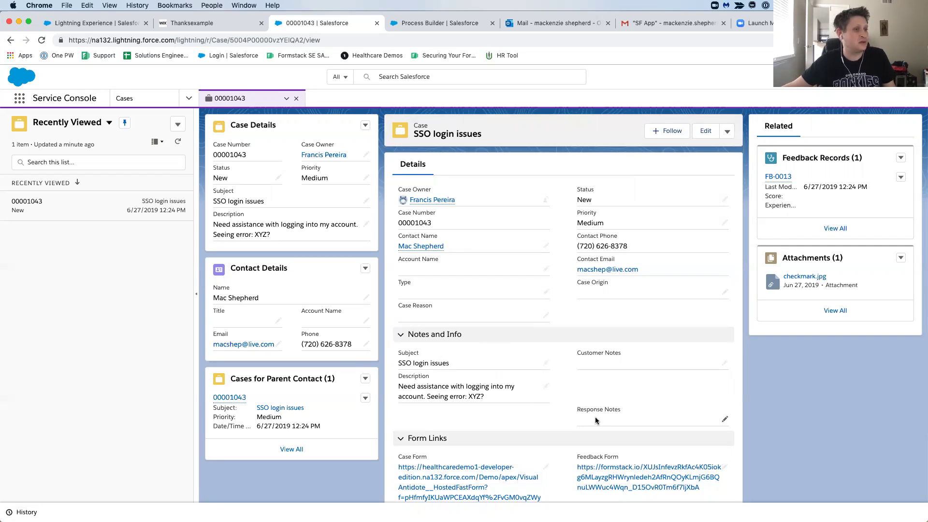
Write a Response Notes reply pointing to a {$Resource} link, asking 'let me know if that helps?', and save.
{"action": "double_click", "coordinate": [606, 421]}
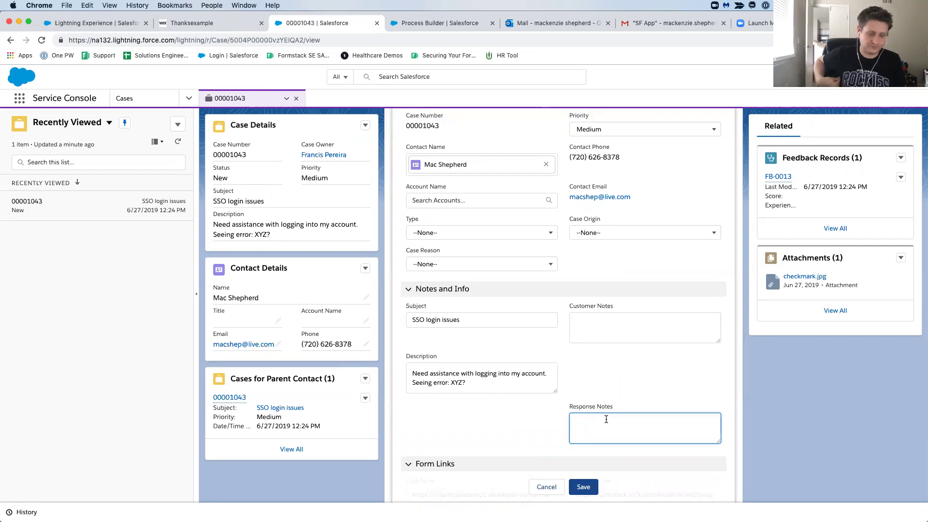
{"action": "type", "text": "Have"}
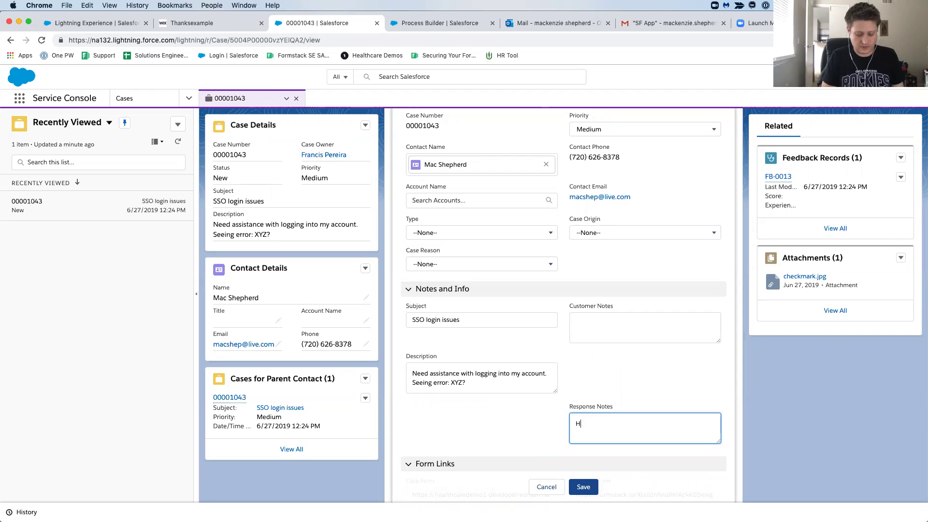
{"action": "key", "text": "BackSpace"}
{"action": "key", "text": "BackSpace"}
{"action": "key", "text": "BackSpace"}
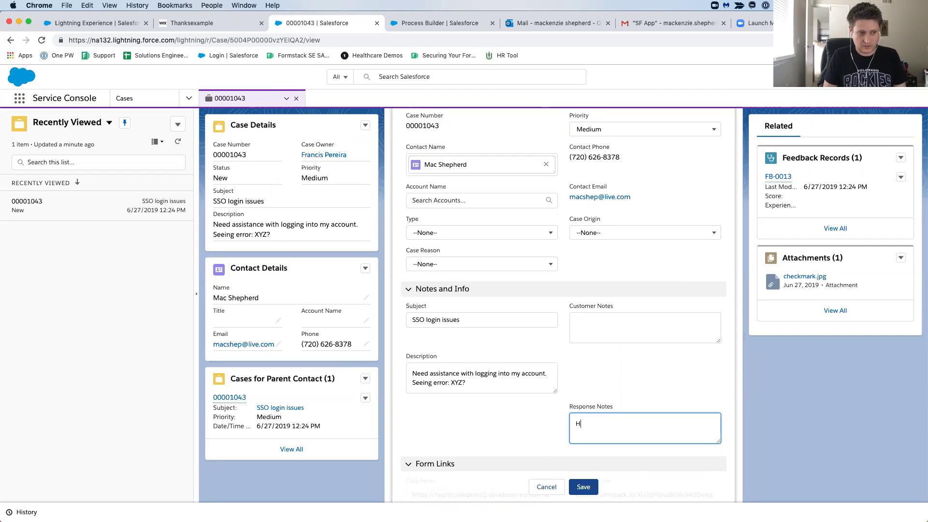
{"action": "type", "text": "We see that issue alot. Have "}
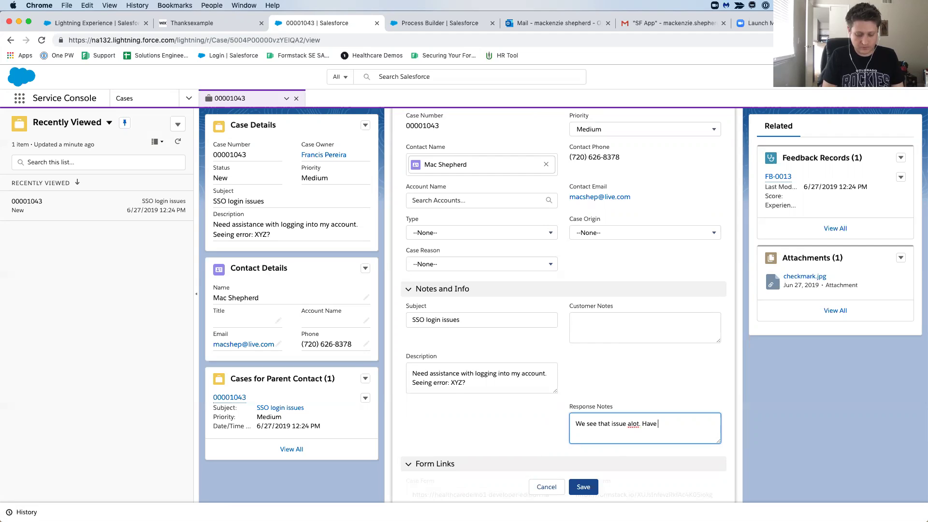
{"action": "type", "text": "you taken a look at this"}
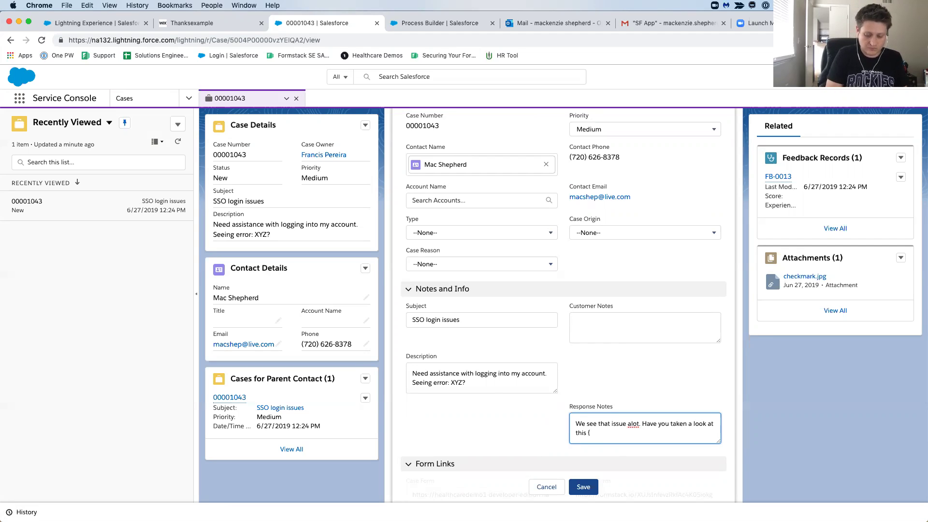
{"action": "type", "text": "{$R"}
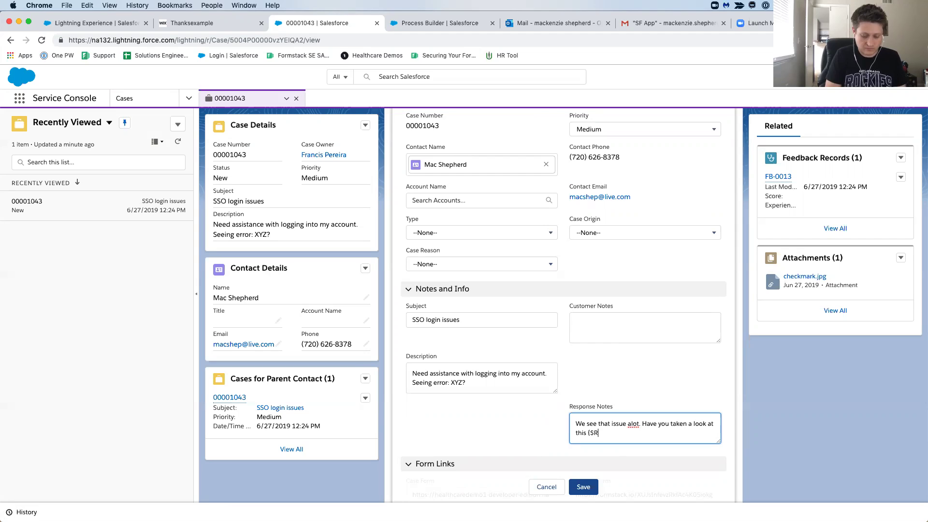
{"action": "type", "text": "esource"}
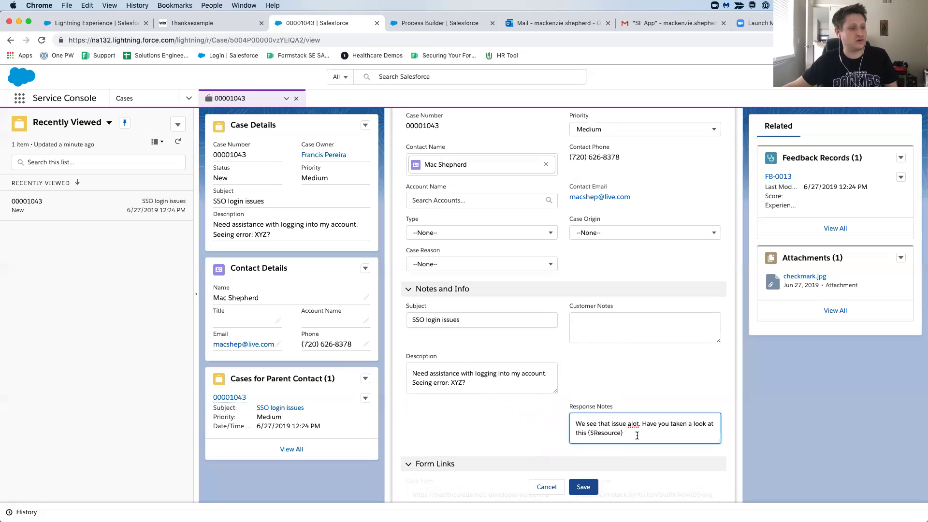
{"action": "type", "text": "let me know if that helps"}
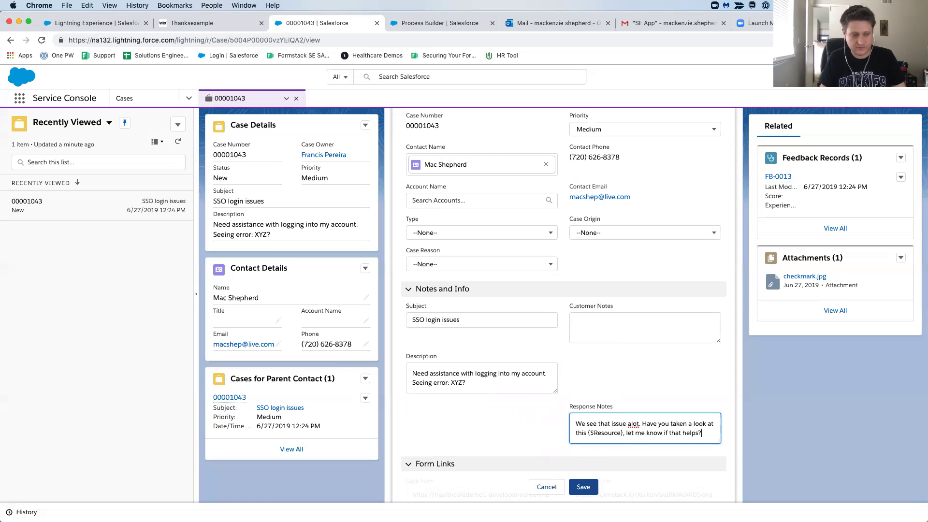
{"action": "type", "text": "?"}
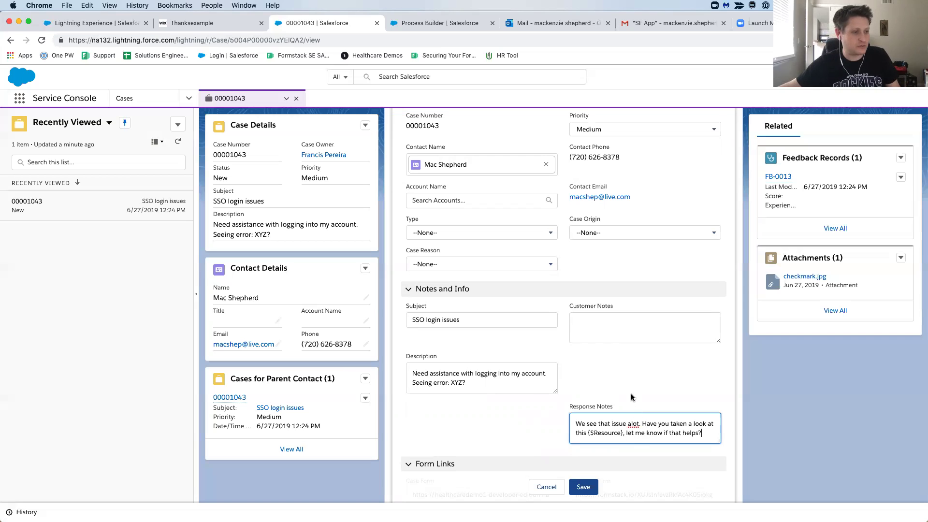
{"action": "left_click", "coordinate": [585, 488]}
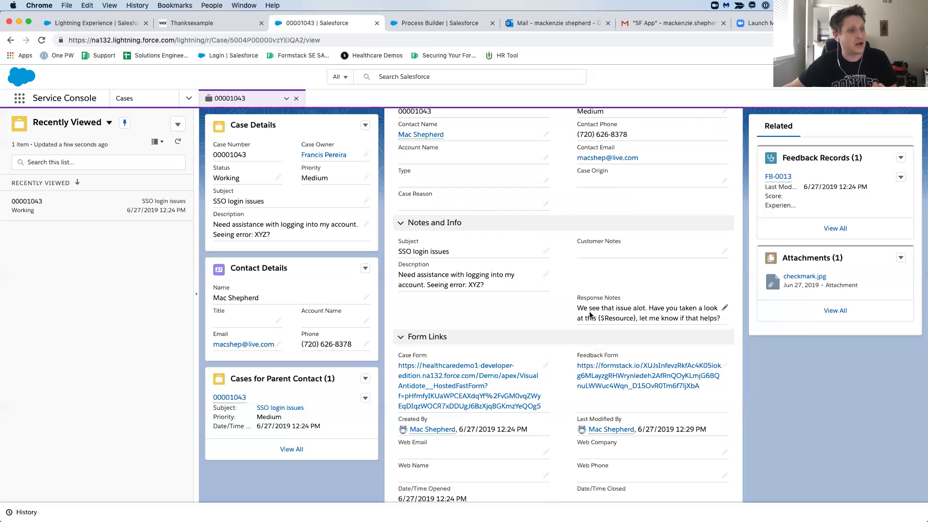
Inspect the 'Send out update case form' process's Update Form Criteria and Customer Ticket Update email alert.
{"action": "left_click", "coordinate": [464, 25]}
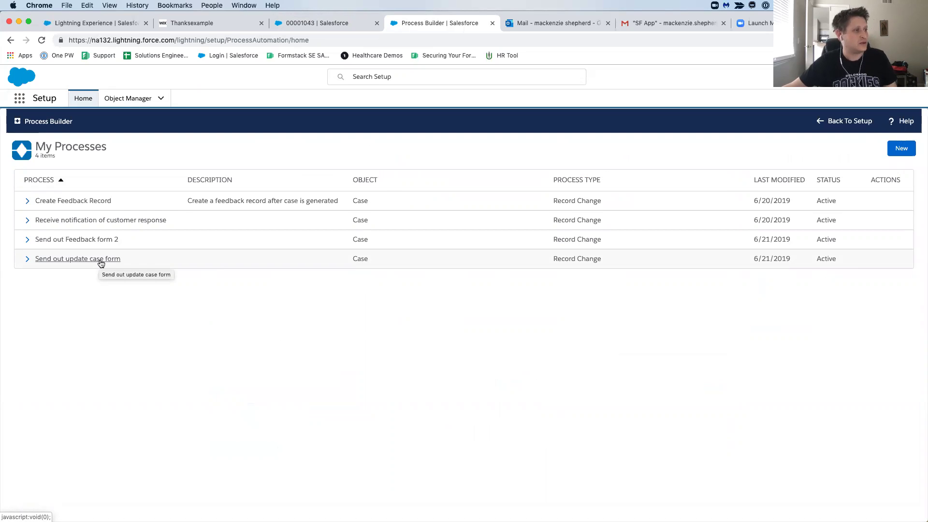
{"action": "left_click", "coordinate": [101, 260]}
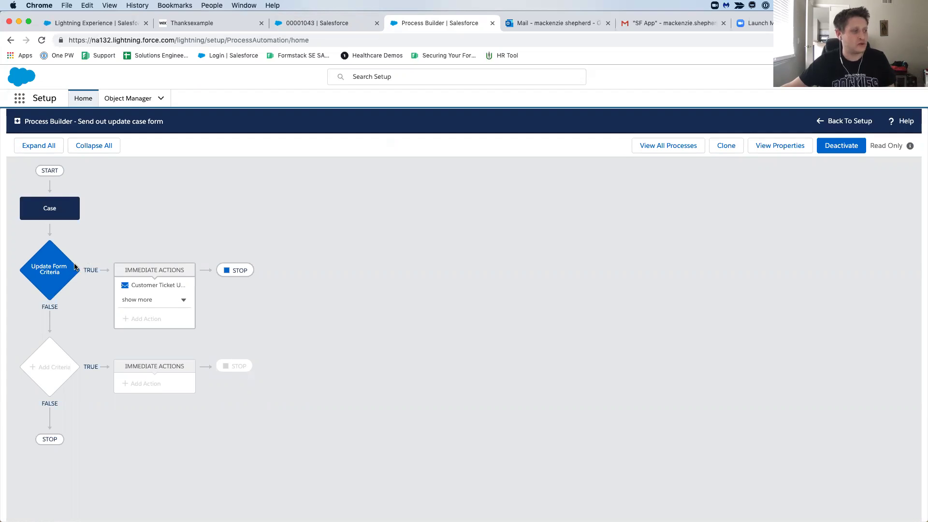
{"action": "left_click", "coordinate": [63, 270]}
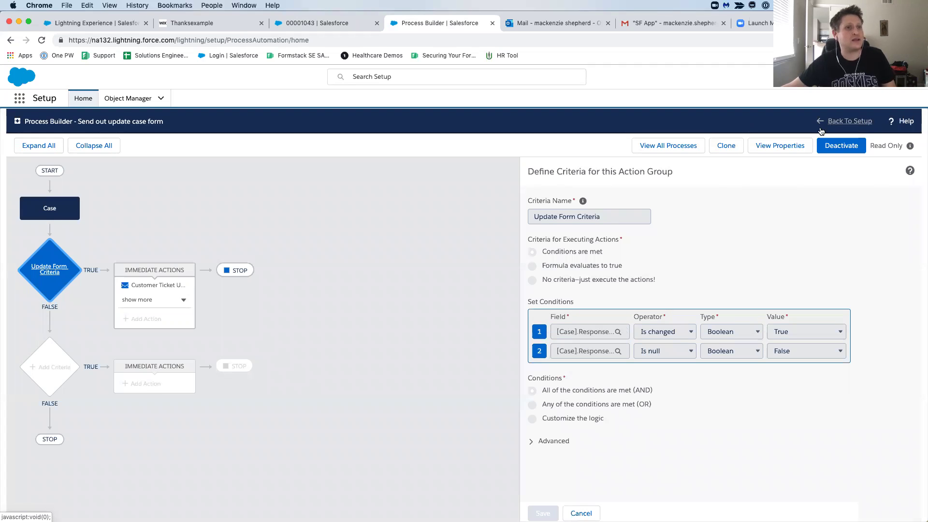
{"action": "left_click", "coordinate": [167, 286]}
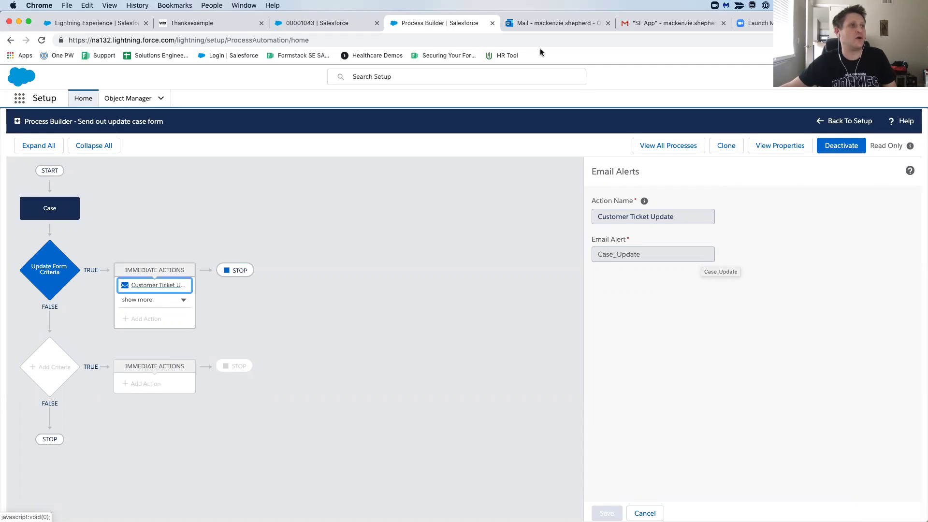
{"action": "left_click", "coordinate": [545, 25]}
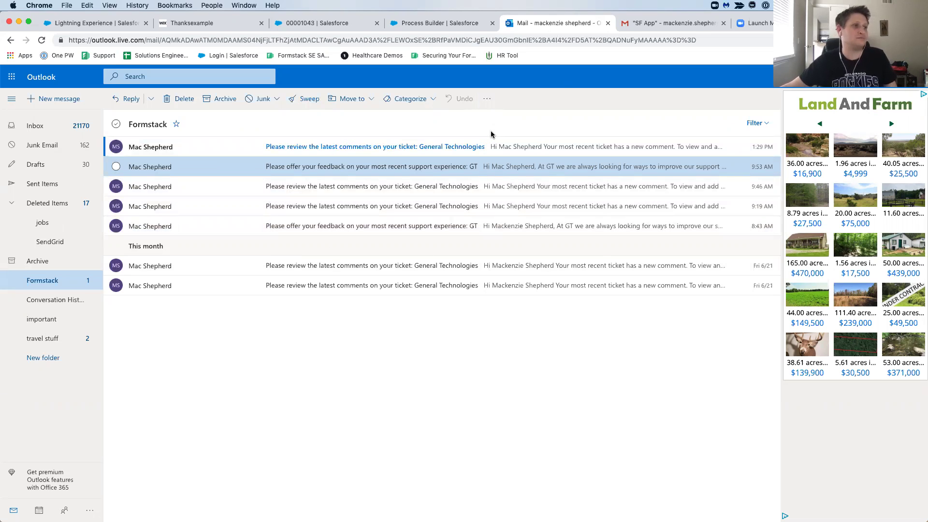
Open the 1:29 PM 'Please review the latest comments on your ticket: General Technologies' email.
{"action": "left_click", "coordinate": [405, 148]}
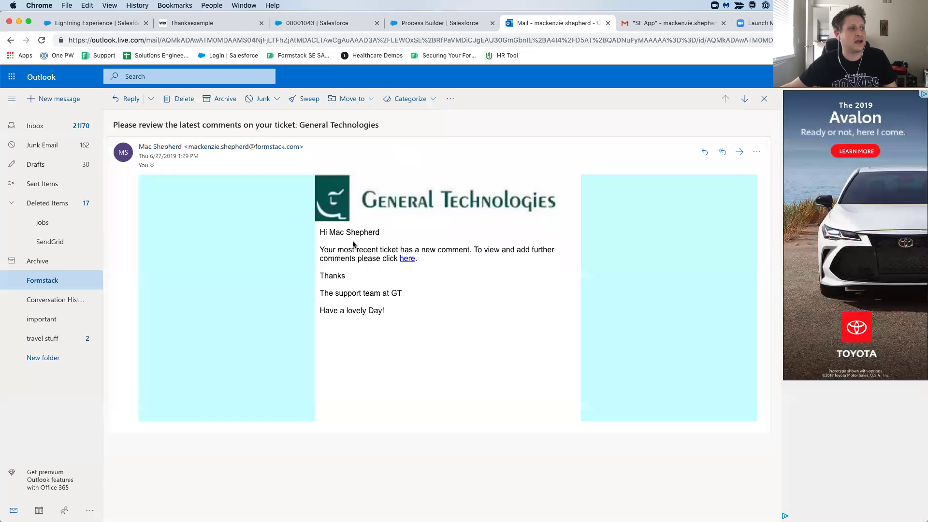
Open the prefilled Case Update form from the email and review its subject and problem description.
{"action": "left_click", "coordinate": [408, 259]}
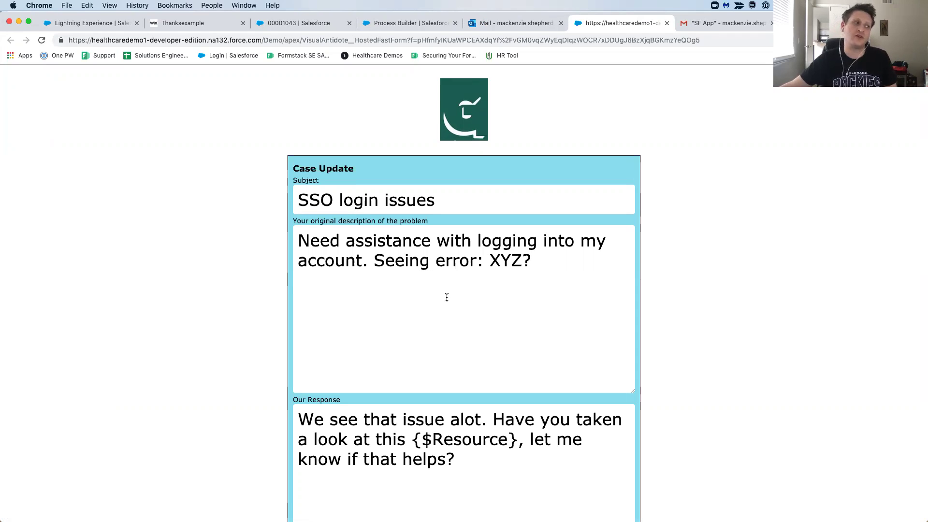
{"action": "scroll", "coordinate": [447, 298], "scroll_direction": "down", "scroll_amount": 2}
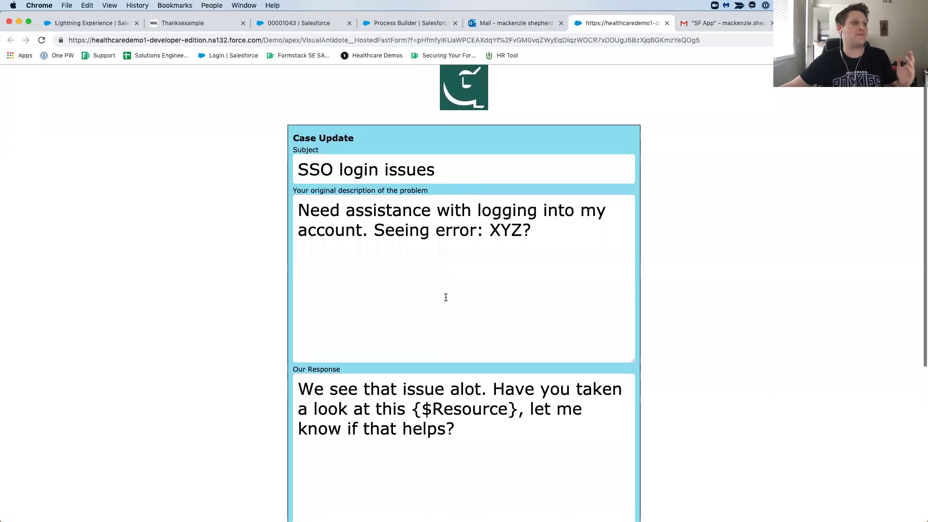
{"action": "scroll", "coordinate": [445, 297], "scroll_direction": "down", "scroll_amount": 2}
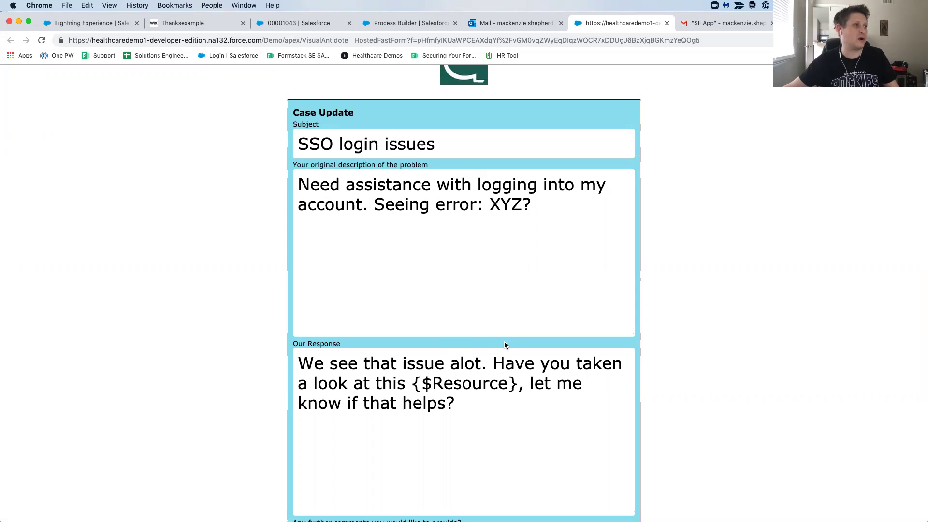
{"action": "left_click_drag", "start_coordinate": [297, 141], "coordinate": [450, 144]}
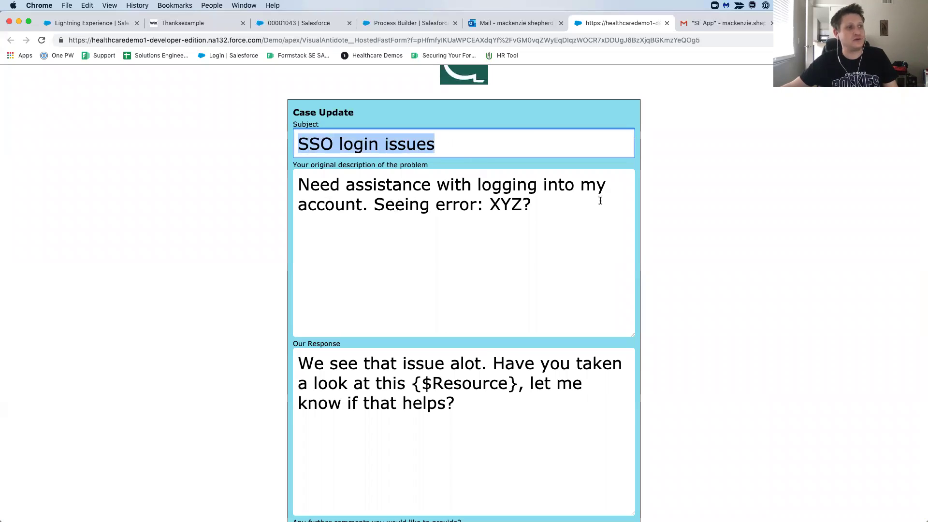
{"action": "left_click_drag", "start_coordinate": [601, 202], "coordinate": [297, 184]}
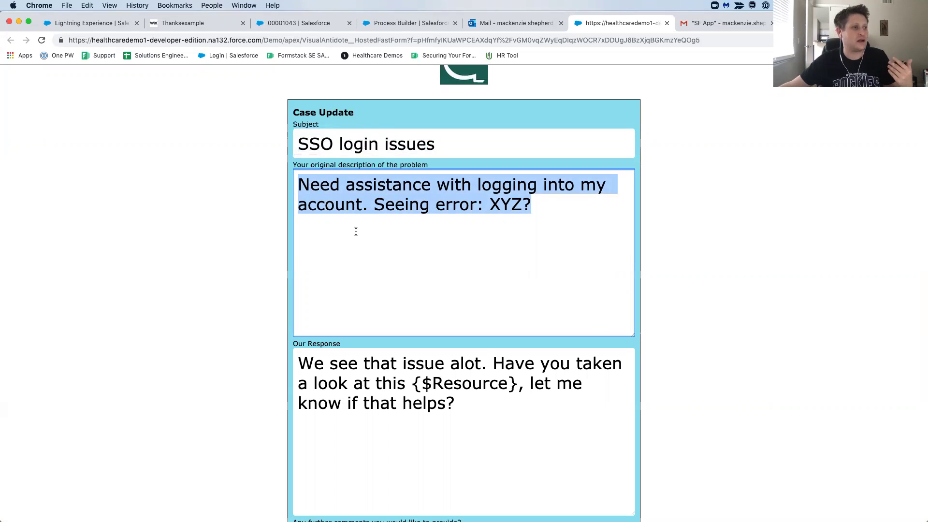
{"action": "scroll", "coordinate": [361, 230], "scroll_direction": "down", "scroll_amount": 1}
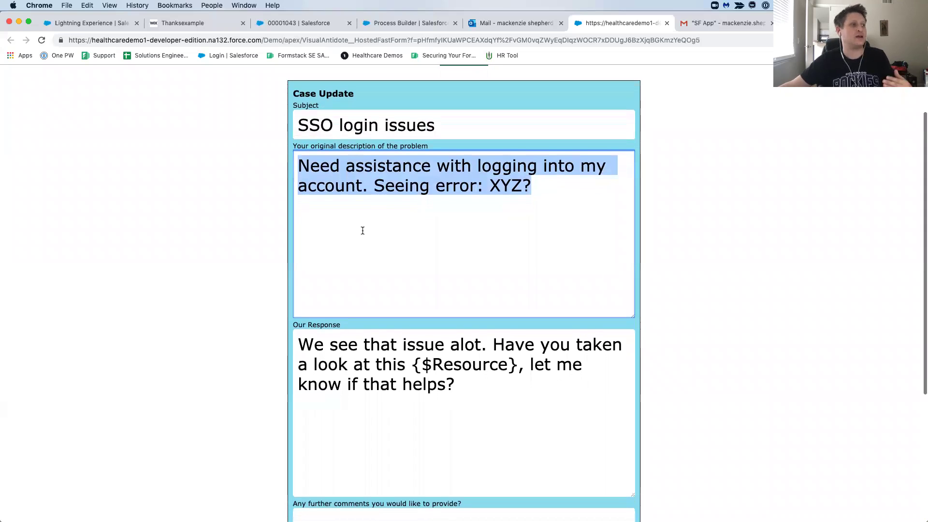
{"action": "scroll", "coordinate": [382, 225], "scroll_direction": "down", "scroll_amount": 5}
{"action": "left_click_drag", "start_coordinate": [464, 293], "coordinate": [309, 249]}
{"action": "scroll", "coordinate": [372, 268], "scroll_direction": "up", "scroll_amount": 1}
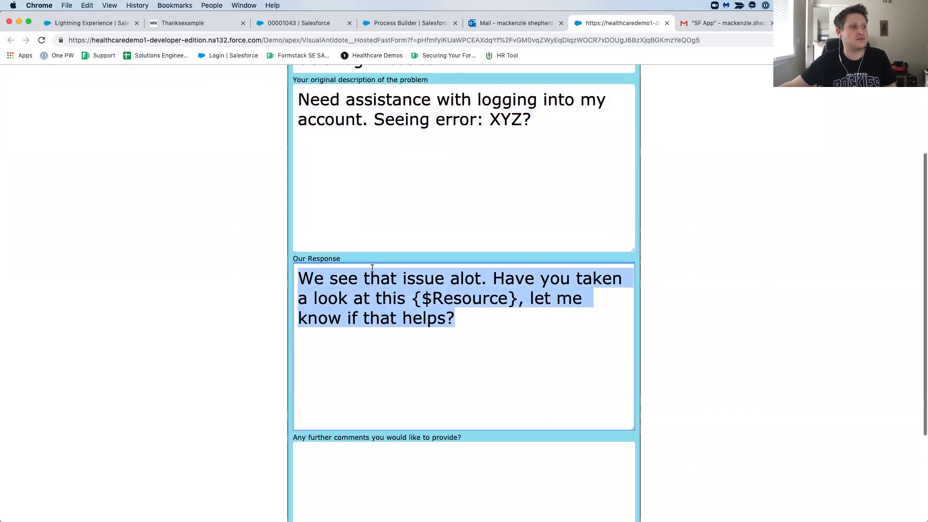
{"action": "left_click", "coordinate": [485, 331]}
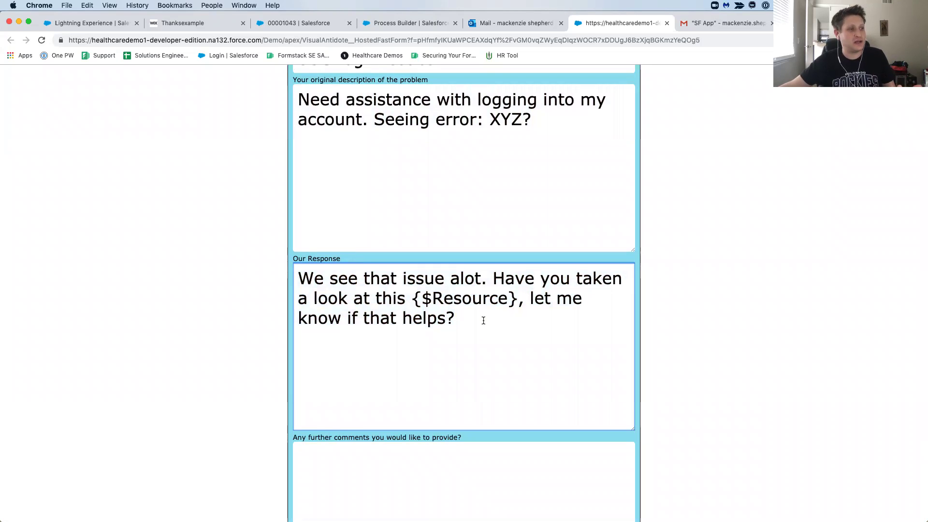
{"action": "scroll", "coordinate": [484, 321], "scroll_direction": "down", "scroll_amount": 7}
Add the further comment 'That documentation really helped. We are all set...' and submit the form.
{"action": "left_click", "coordinate": [483, 331]}
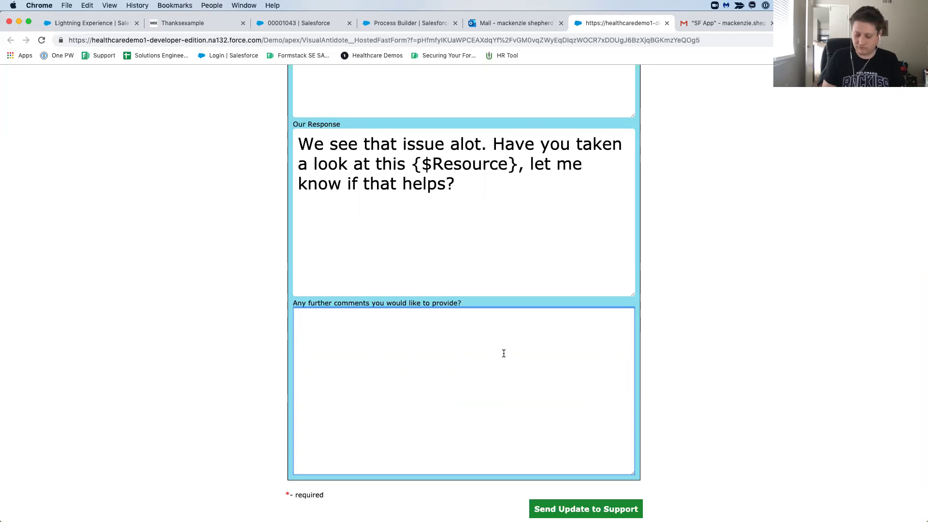
{"action": "type", "text": "M"}
{"action": "type", "text": "T"}
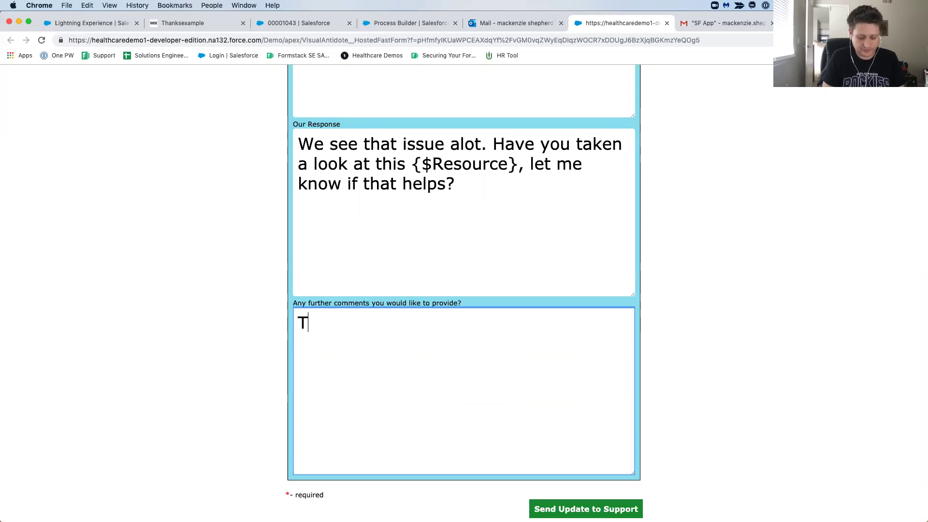
{"action": "type", "text": "hat docume"}
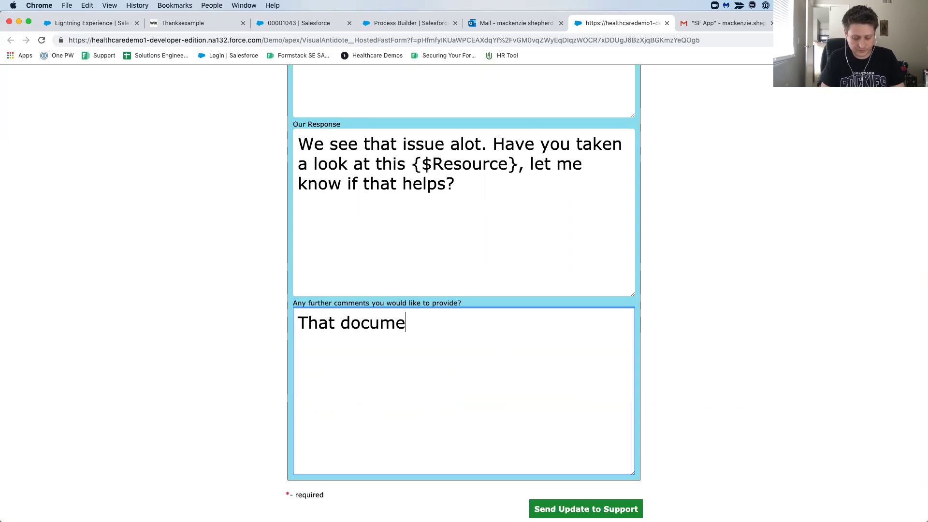
{"action": "type", "text": "ntation rea"}
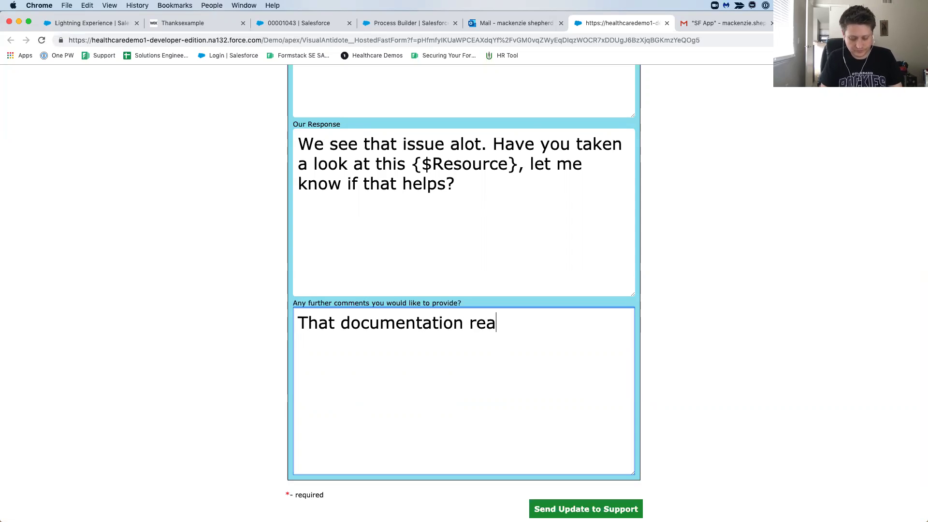
{"action": "type", "text": "lly helped. "}
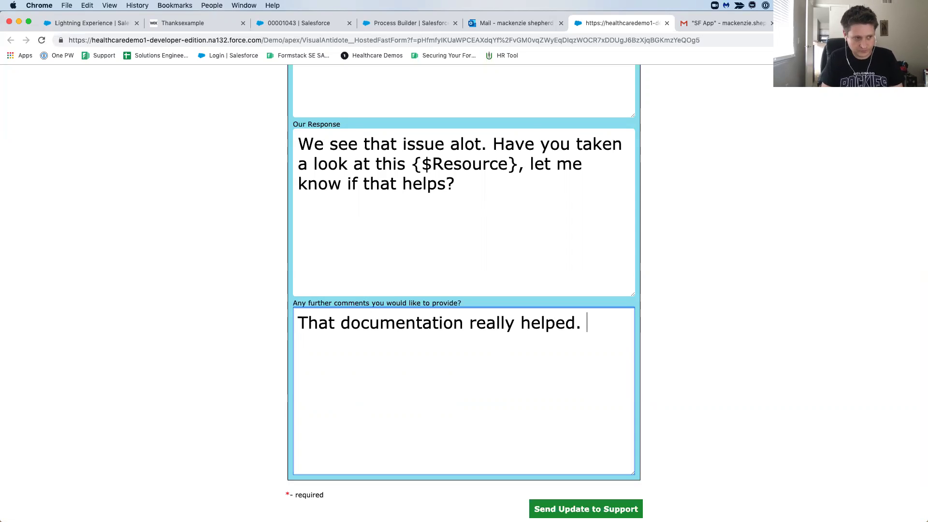
{"action": "type", "text": "We a"}
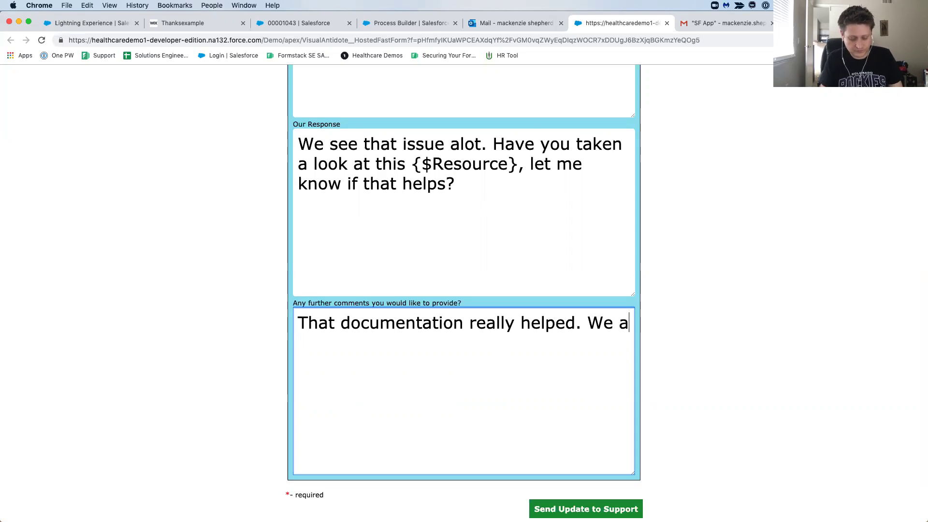
{"action": "type", "text": "re all set."}
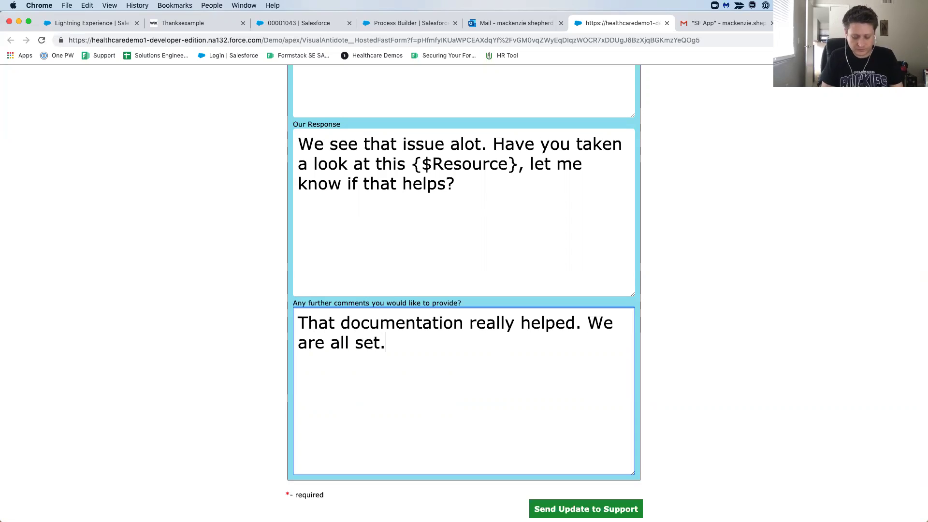
{"action": "type", "text": " Please go"}
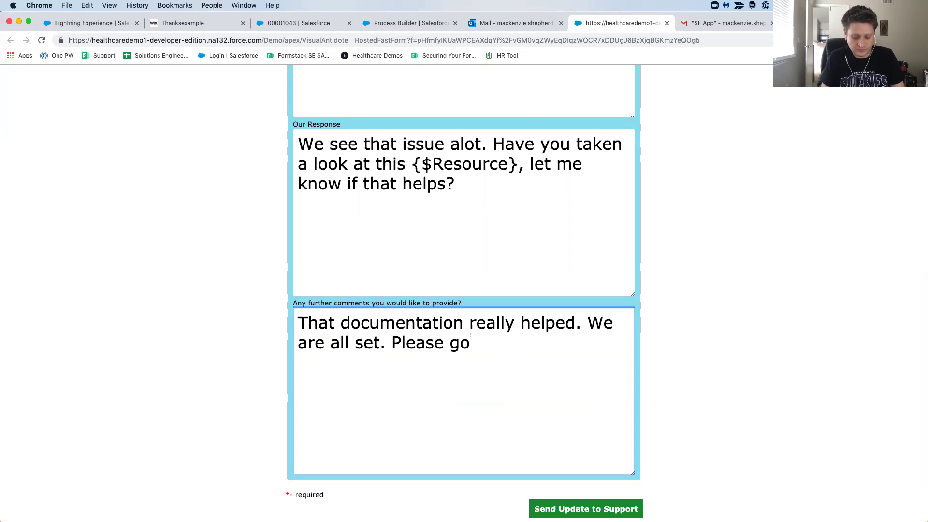
{"action": "type", "text": " ahead and "}
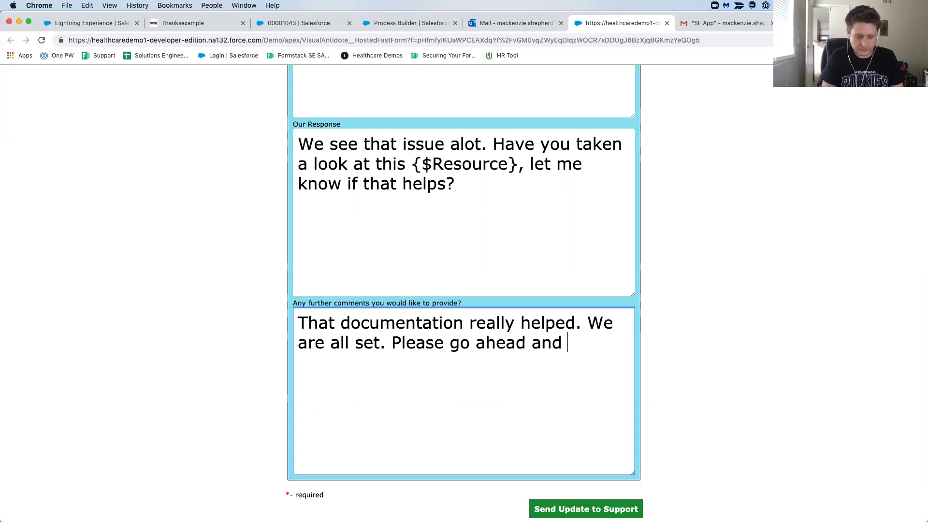
{"action": "type", "text": "close out "}
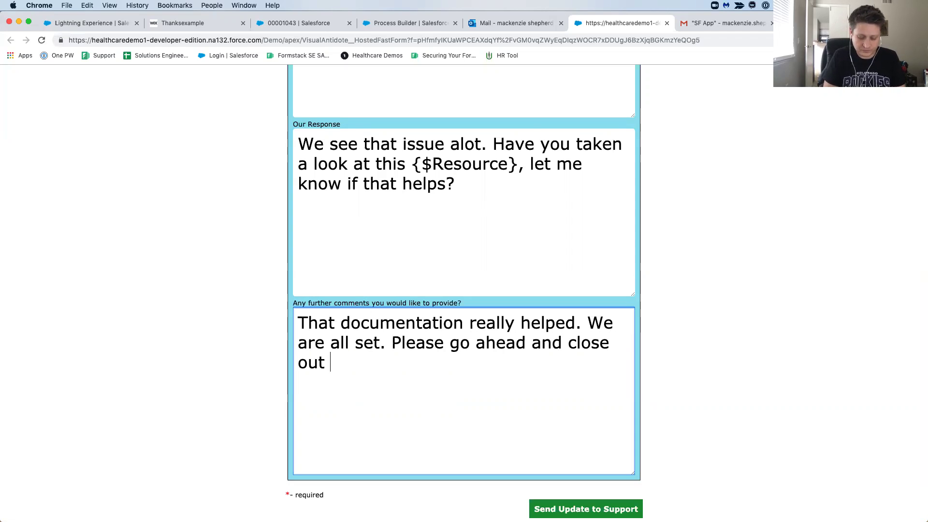
{"action": "type", "text": "our case!"}
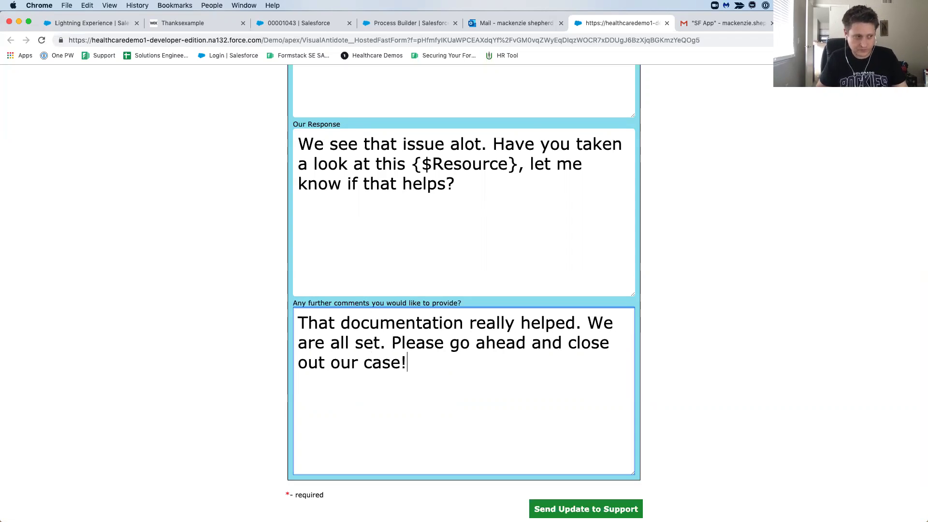
{"action": "scroll", "coordinate": [532, 376], "scroll_direction": "down", "scroll_amount": 1}
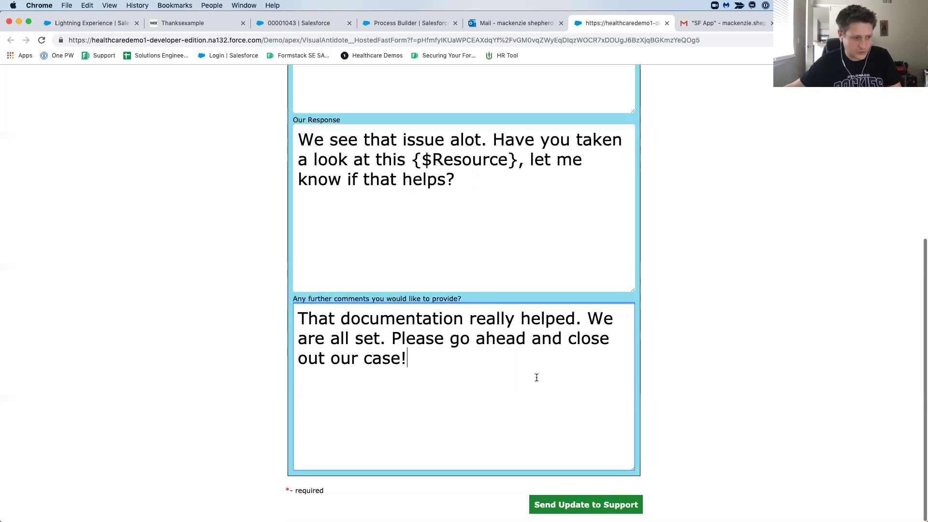
{"action": "left_click", "coordinate": [630, 505]}
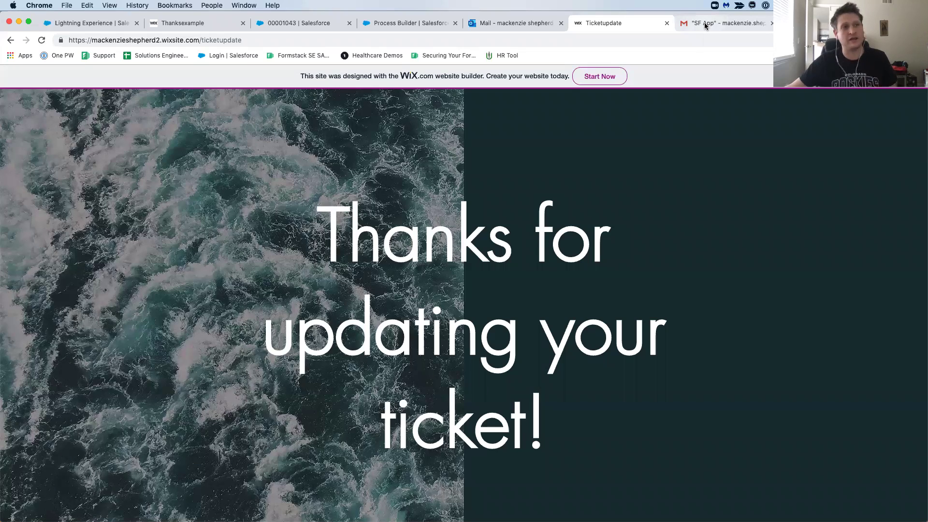
After the 'Thanks for updating your ticket!' page, switch to the SF App label in Gmail.
{"action": "left_click", "coordinate": [705, 26]}
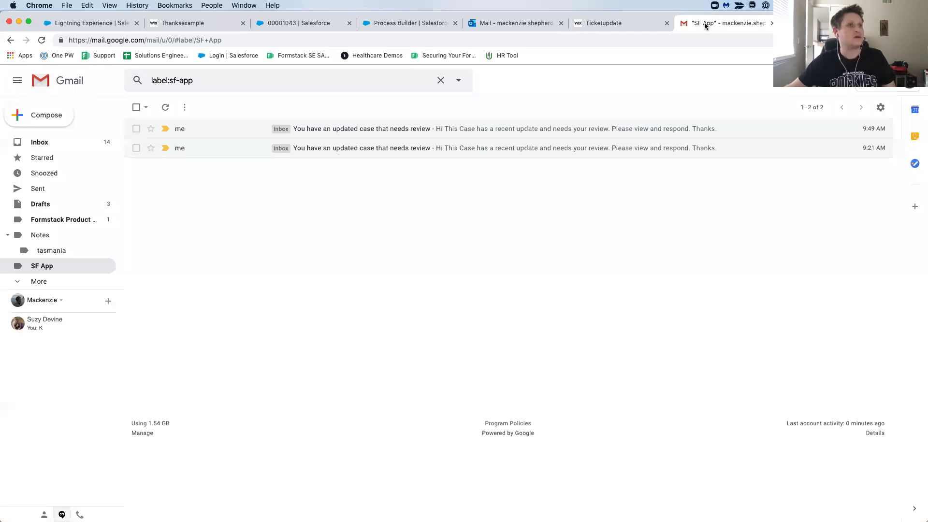
Open the 'updated case that needs review' email, mark it not suspicious, and follow its Case link.
{"action": "left_click", "coordinate": [165, 110]}
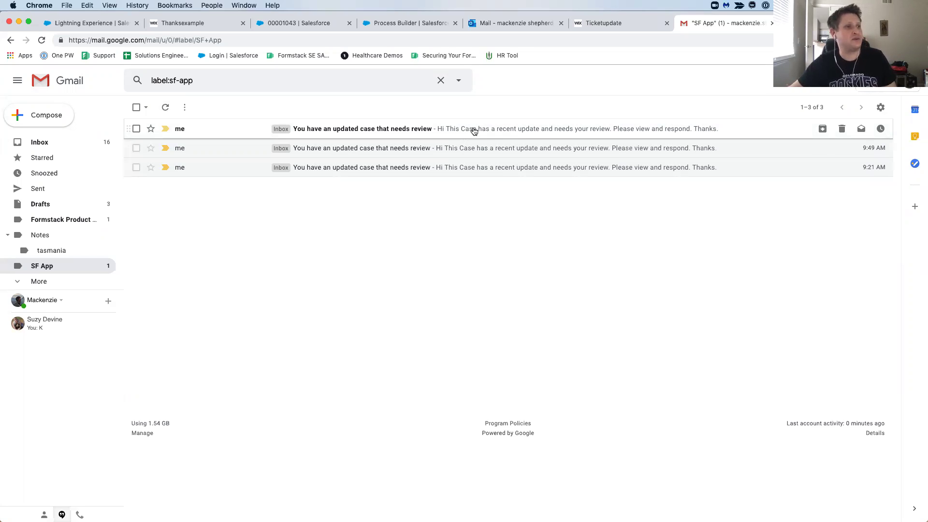
{"action": "left_click", "coordinate": [480, 130]}
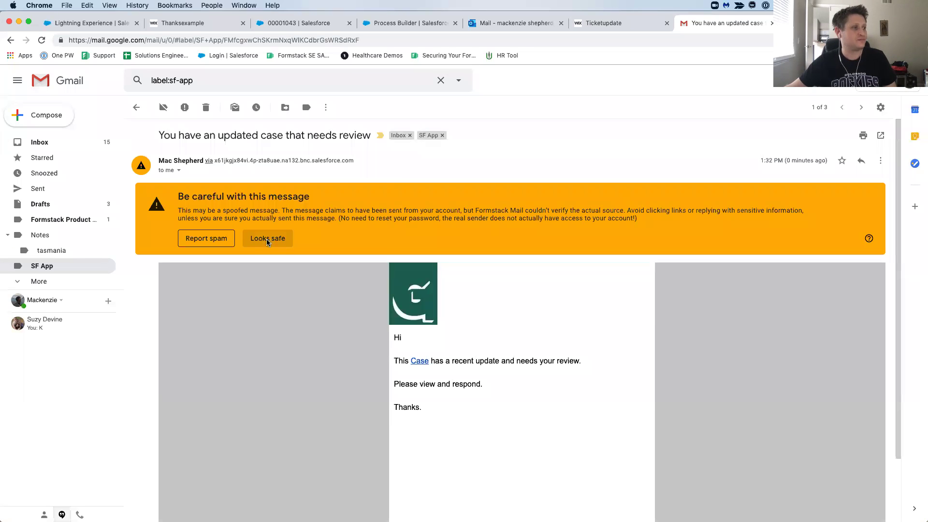
{"action": "left_click", "coordinate": [267, 239]}
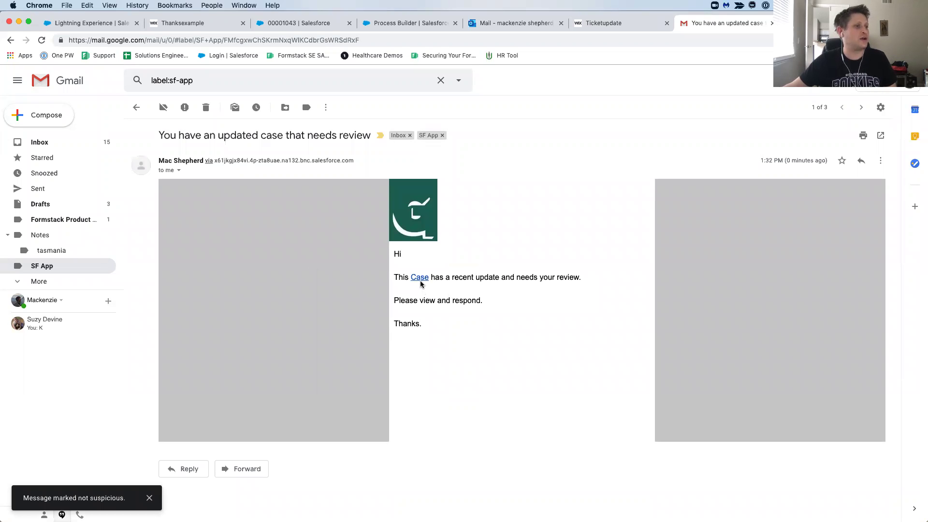
{"action": "left_click", "coordinate": [421, 279]}
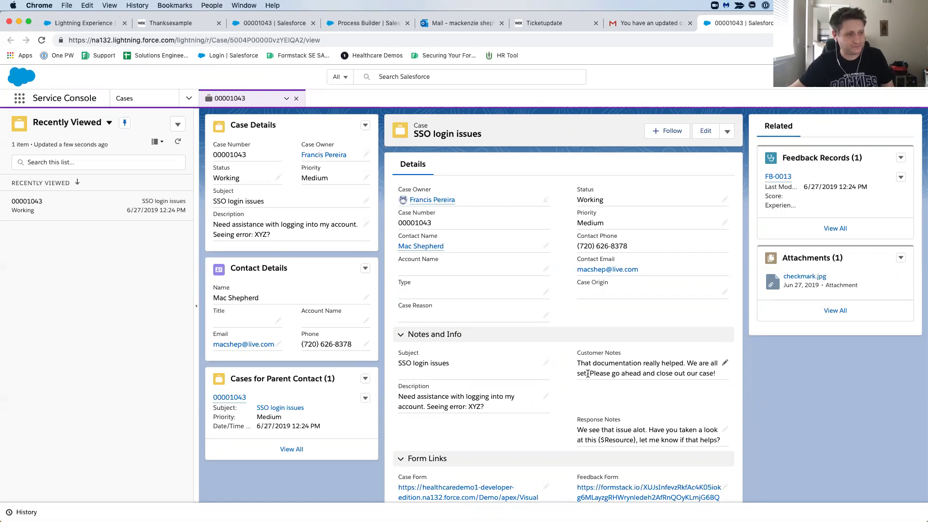
{"action": "scroll", "coordinate": [588, 374], "scroll_direction": "down", "scroll_amount": 5}
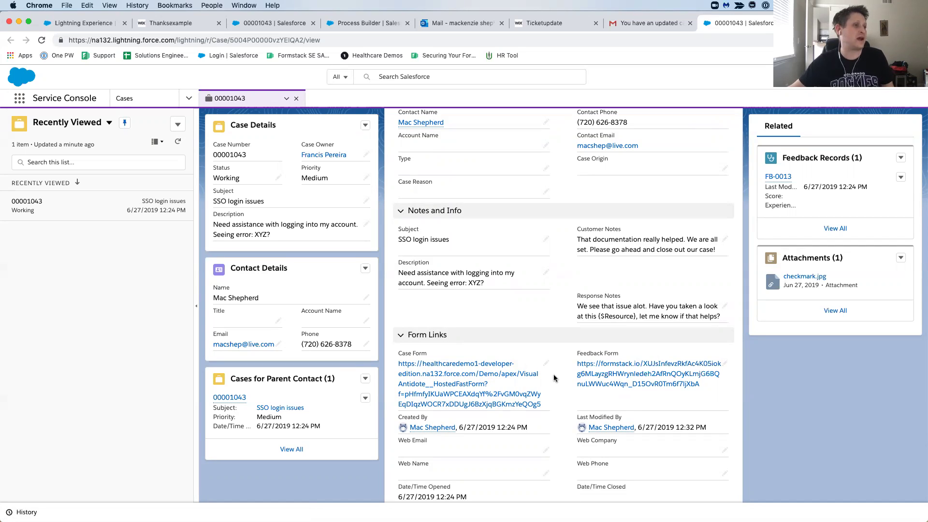
{"action": "scroll", "coordinate": [554, 377], "scroll_direction": "up", "scroll_amount": 3}
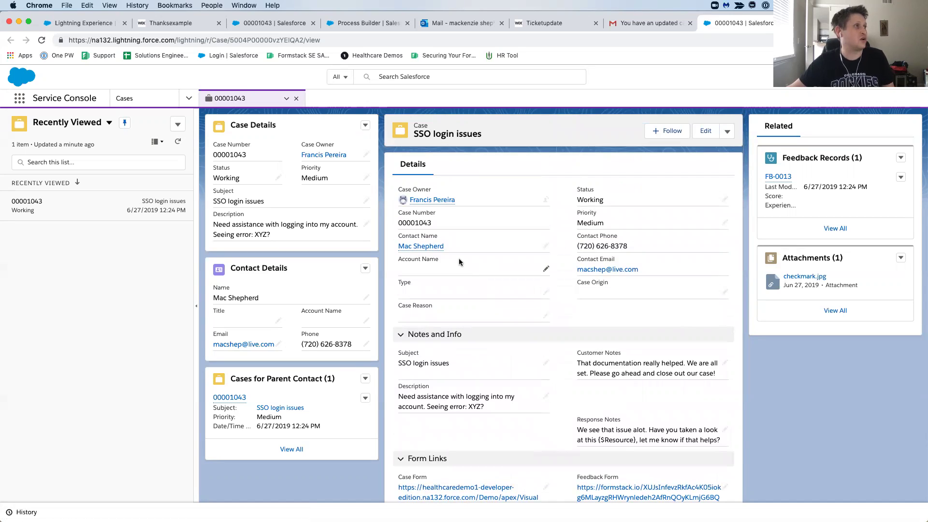
{"action": "left_click", "coordinate": [95, 26]}
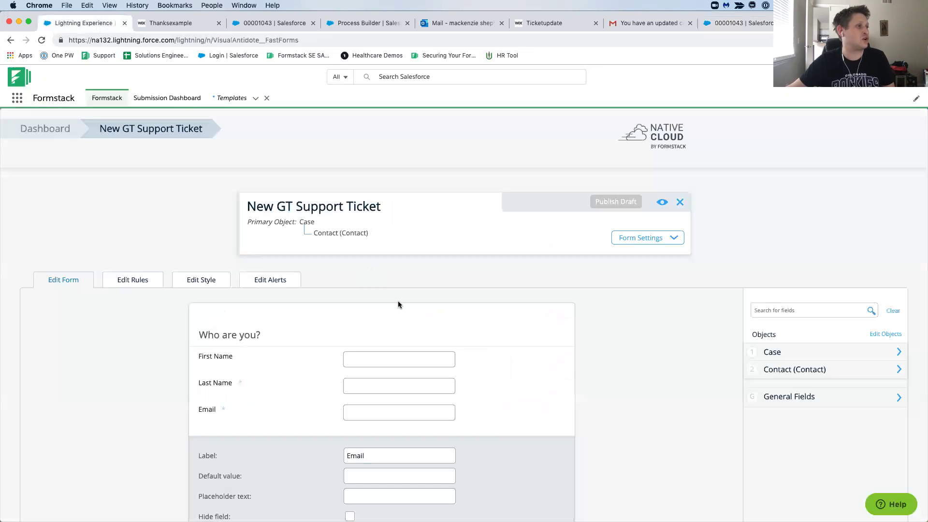
Review the Case Update Form's Publish Options prefill and link settings from the Dashboard, then return to the case.
{"action": "left_click", "coordinate": [53, 128]}
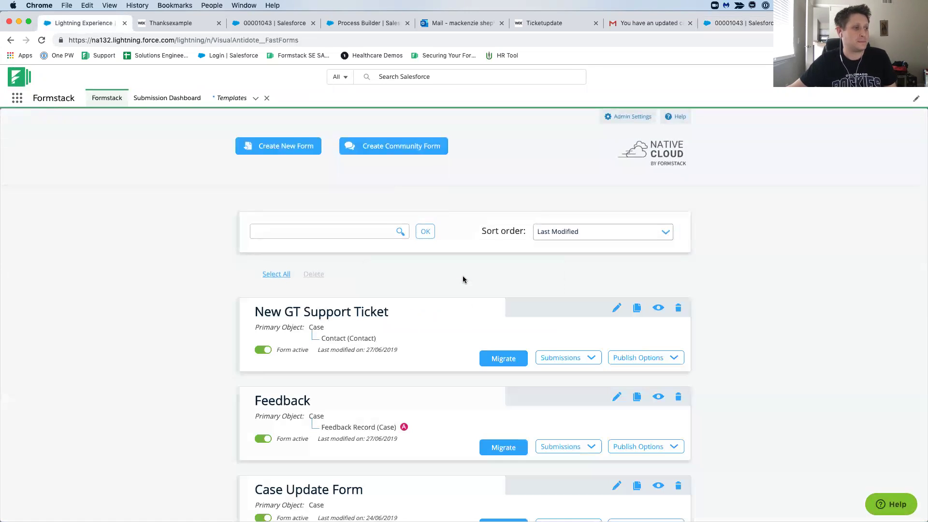
{"action": "scroll", "coordinate": [462, 280], "scroll_direction": "down", "scroll_amount": 2}
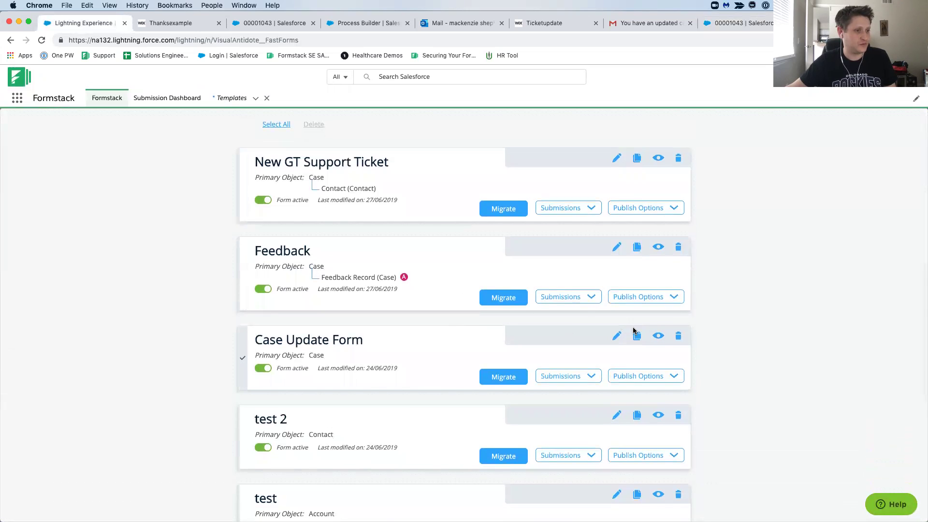
{"action": "left_click", "coordinate": [618, 337]}
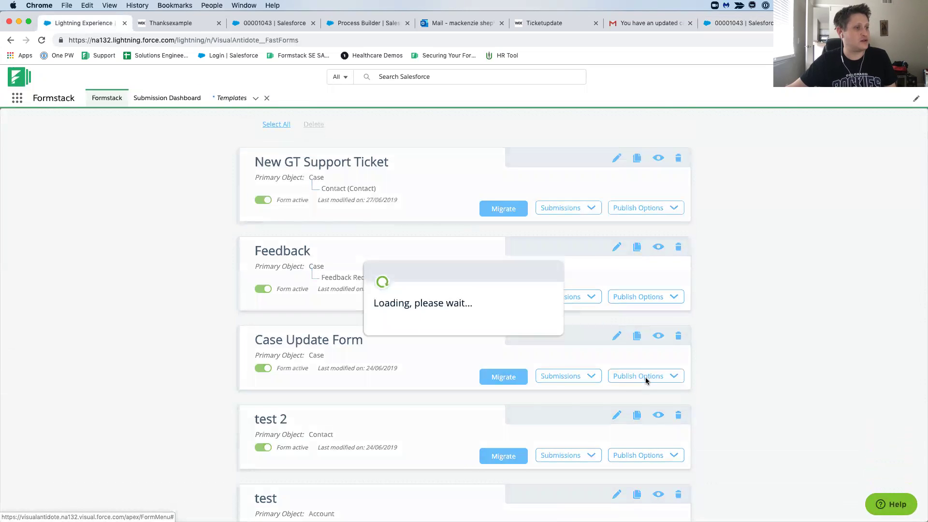
{"action": "left_click", "coordinate": [646, 378]}
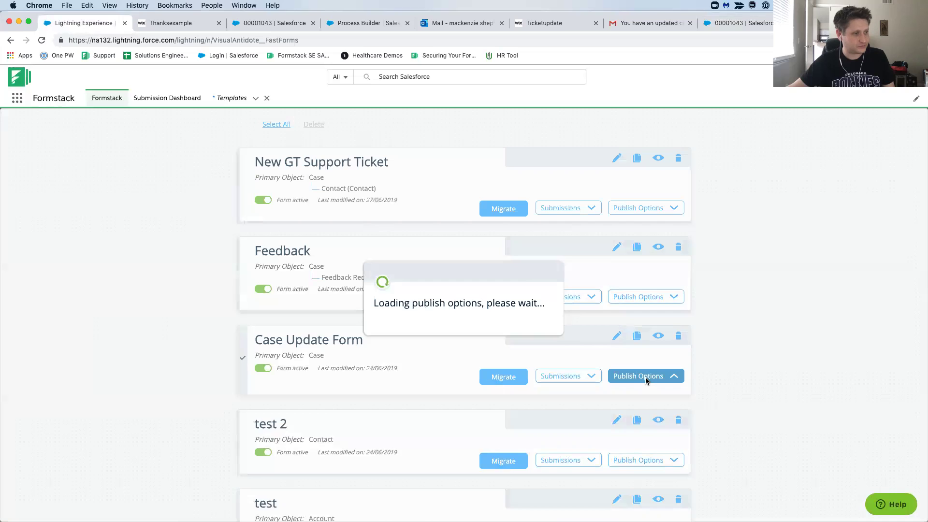
{"action": "scroll", "coordinate": [458, 363], "scroll_direction": "down", "scroll_amount": 4}
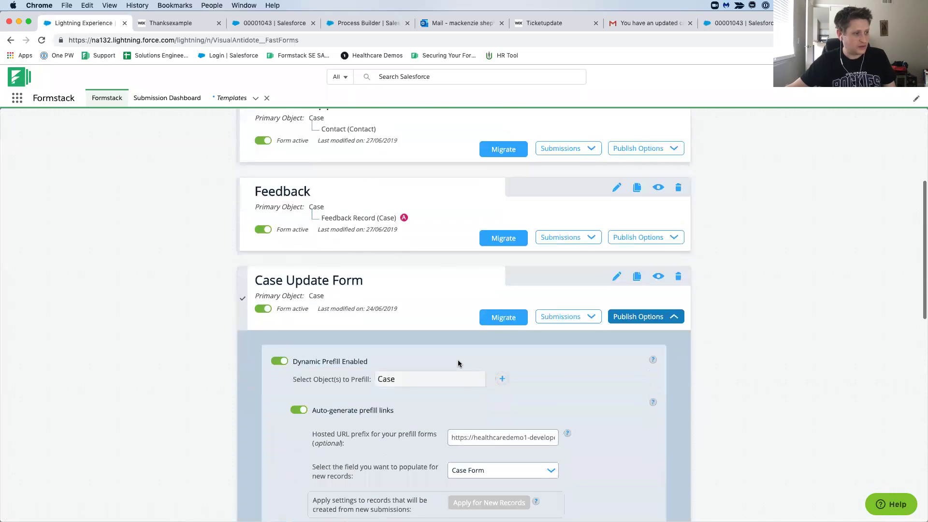
{"action": "scroll", "coordinate": [431, 297], "scroll_direction": "up", "scroll_amount": 1}
{"action": "scroll", "coordinate": [422, 333], "scroll_direction": "down", "scroll_amount": 1}
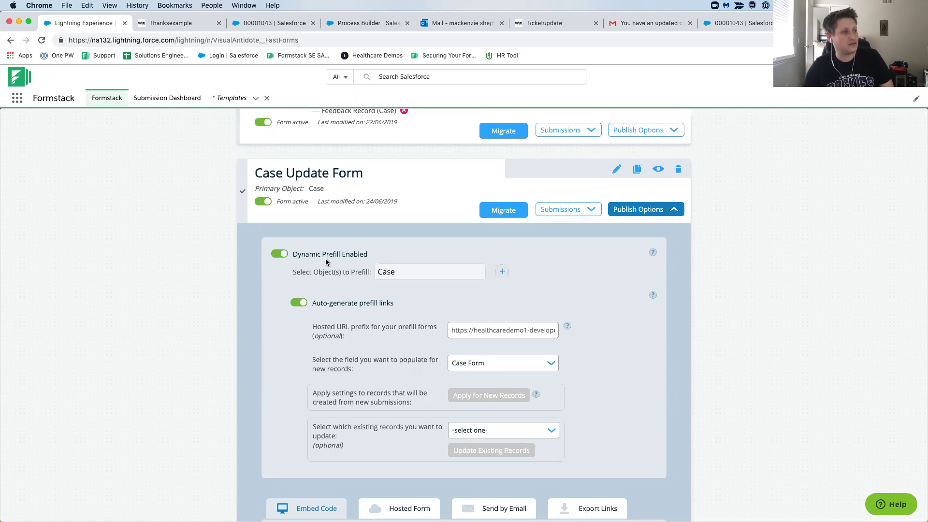
{"action": "scroll", "coordinate": [339, 292], "scroll_direction": "down", "scroll_amount": 2}
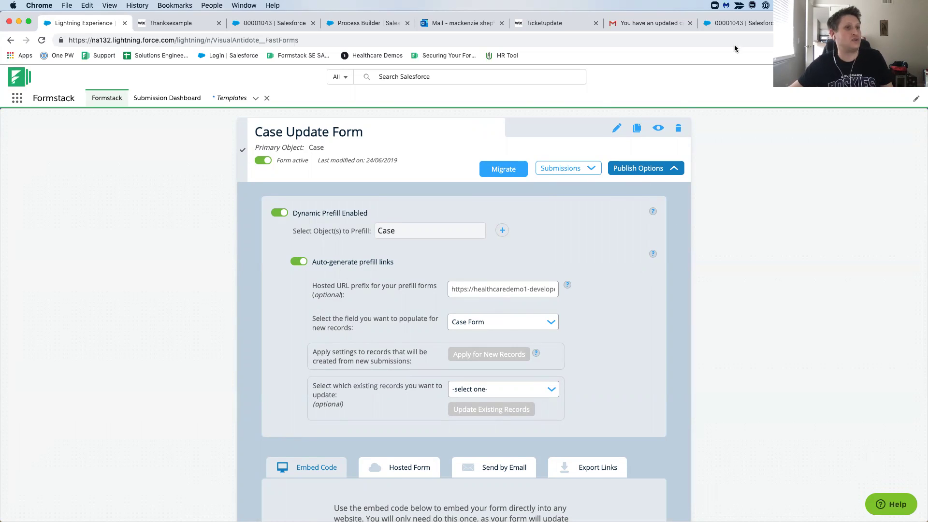
{"action": "left_click", "coordinate": [740, 23]}
{"action": "scroll", "coordinate": [622, 196], "scroll_direction": "down", "scroll_amount": 3}
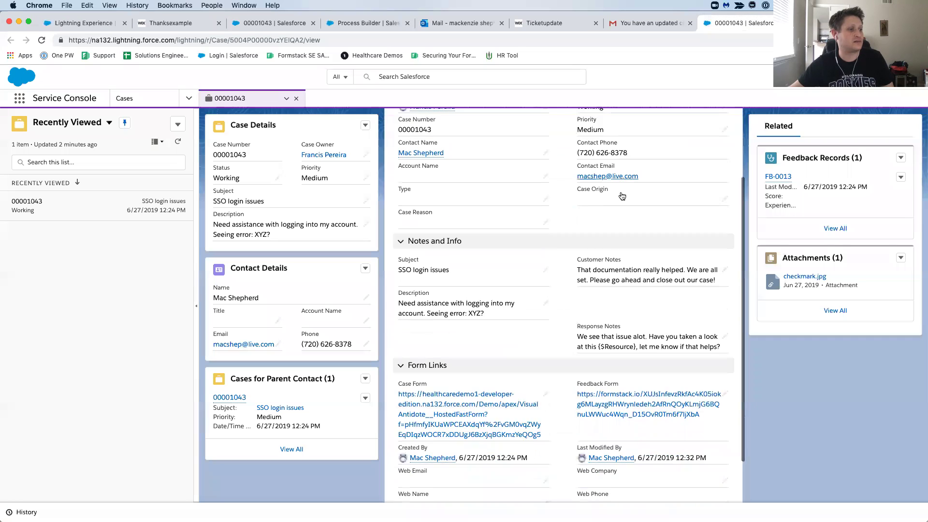
{"action": "scroll", "coordinate": [622, 196], "scroll_direction": "down", "scroll_amount": 1}
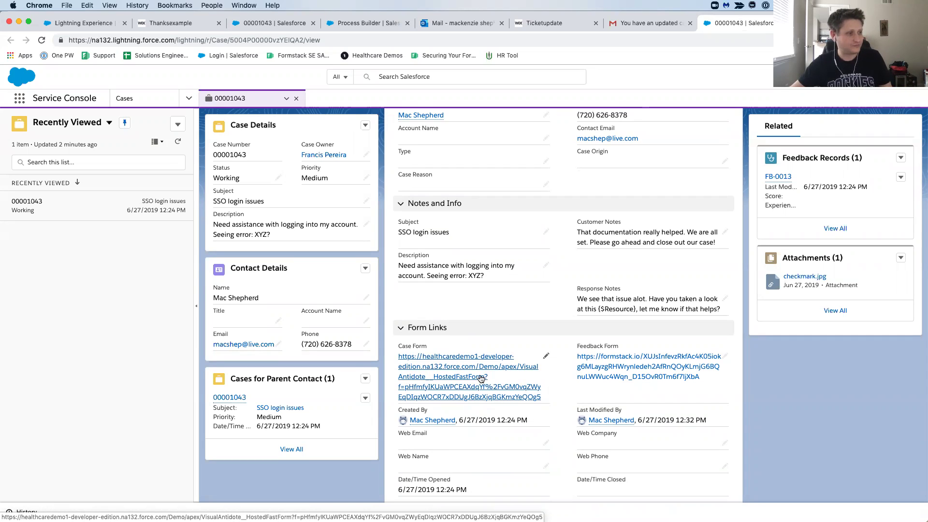
{"action": "scroll", "coordinate": [481, 378], "scroll_direction": "up", "scroll_amount": 3}
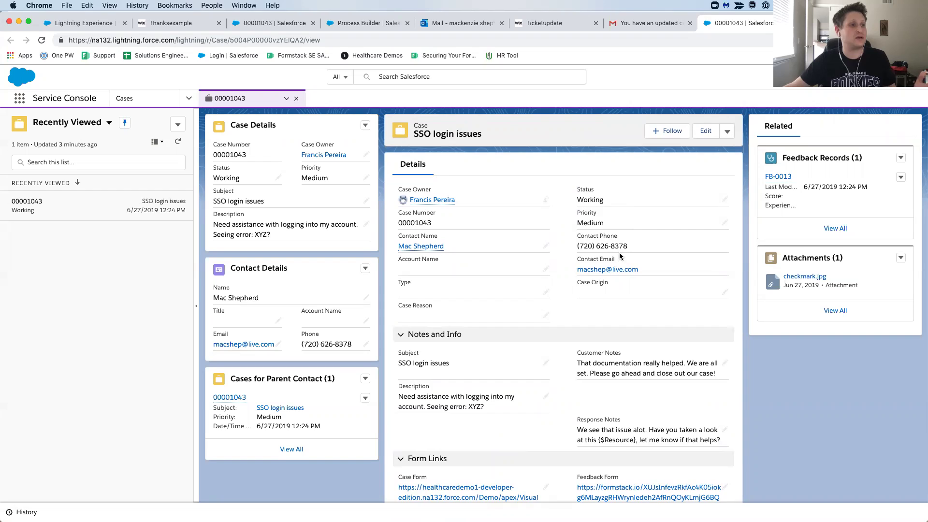
{"action": "double_click", "coordinate": [612, 203]}
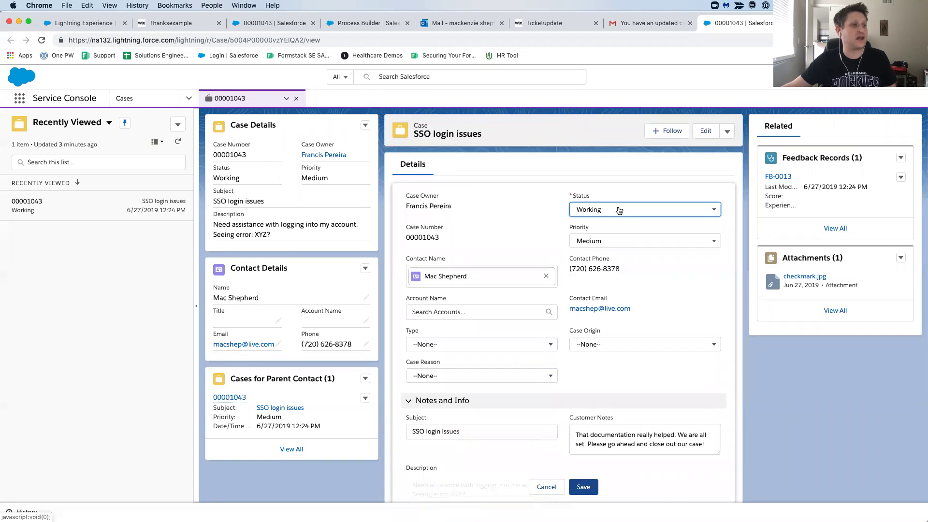
{"action": "left_click", "coordinate": [616, 208]}
{"action": "left_click", "coordinate": [610, 296]}
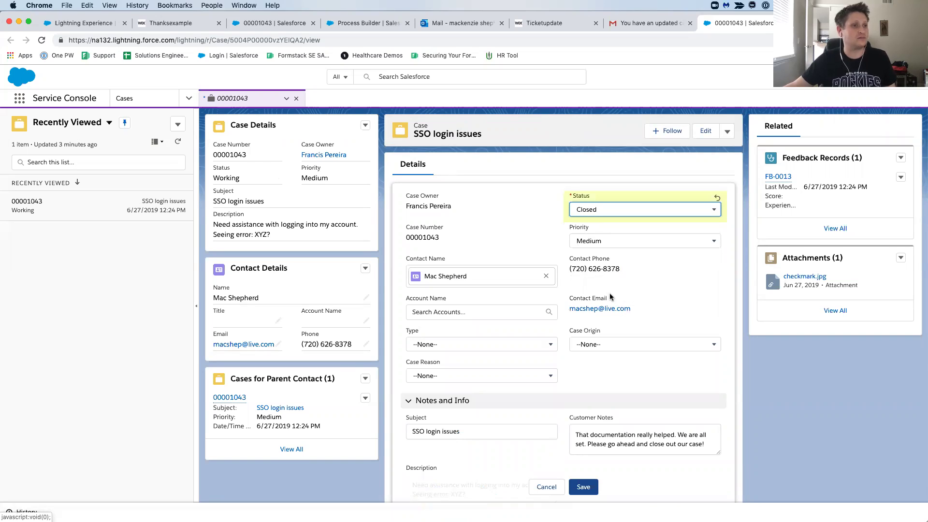
{"action": "left_click", "coordinate": [583, 487]}
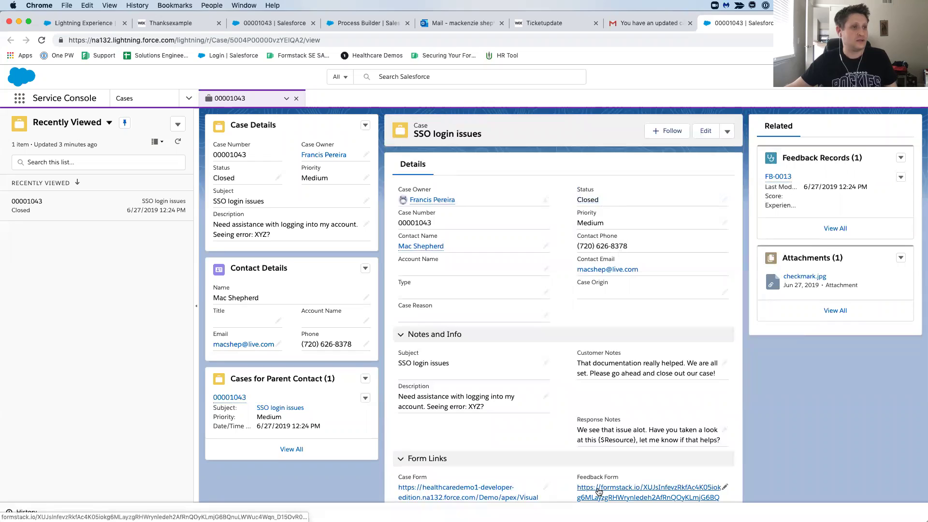
{"action": "scroll", "coordinate": [655, 410], "scroll_direction": "down", "scroll_amount": 3}
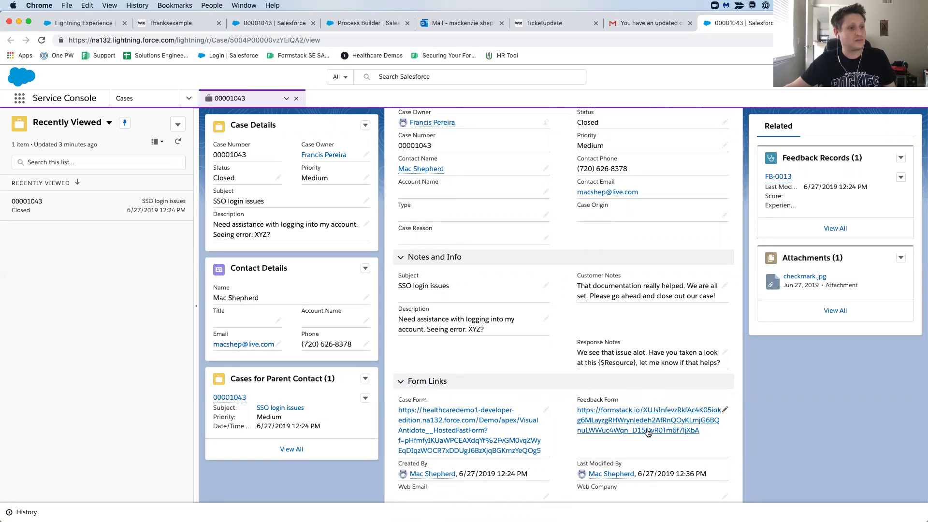
{"action": "left_click", "coordinate": [97, 24]}
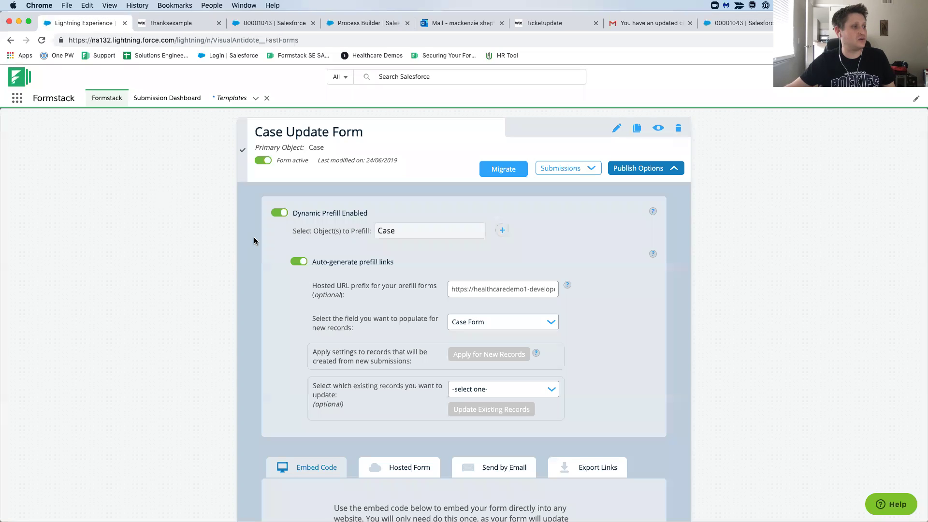
Review the Feedback form's Publish Options prefill settings that populate the case's Feedback Form field.
{"action": "scroll", "coordinate": [149, 187], "scroll_direction": "up", "scroll_amount": 8}
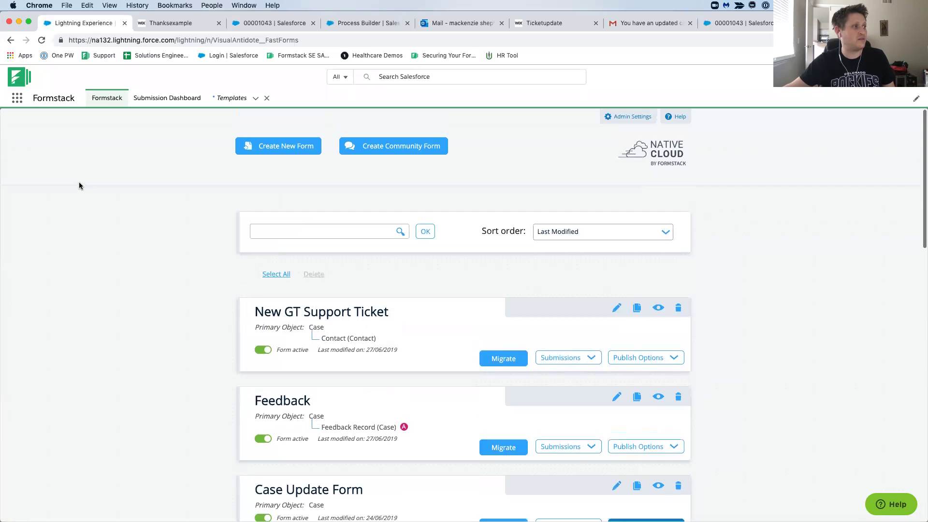
{"action": "left_click", "coordinate": [105, 98]}
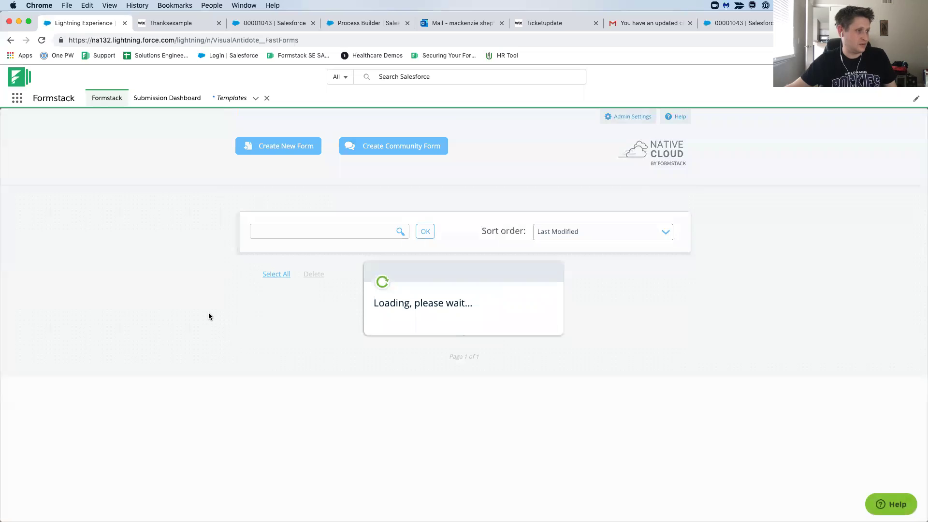
{"action": "scroll", "coordinate": [224, 337], "scroll_direction": "down", "scroll_amount": 3}
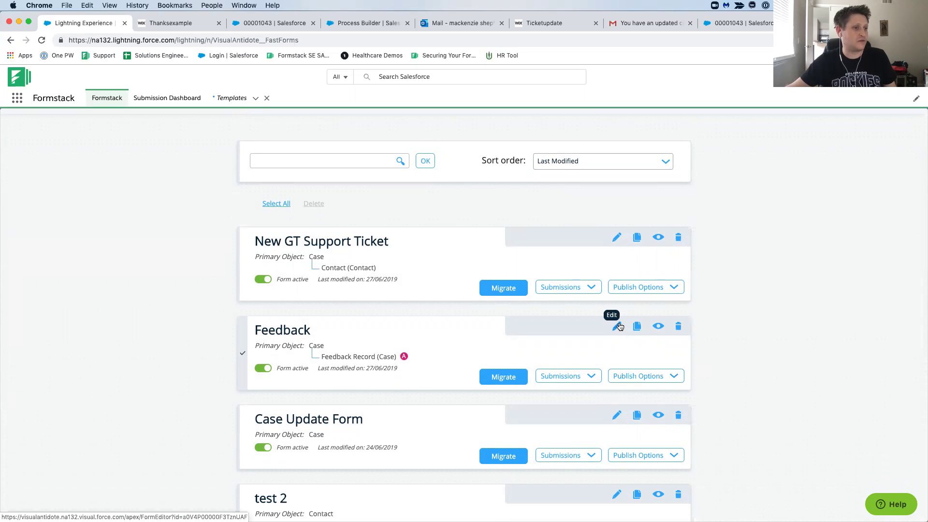
{"action": "left_click", "coordinate": [640, 371]}
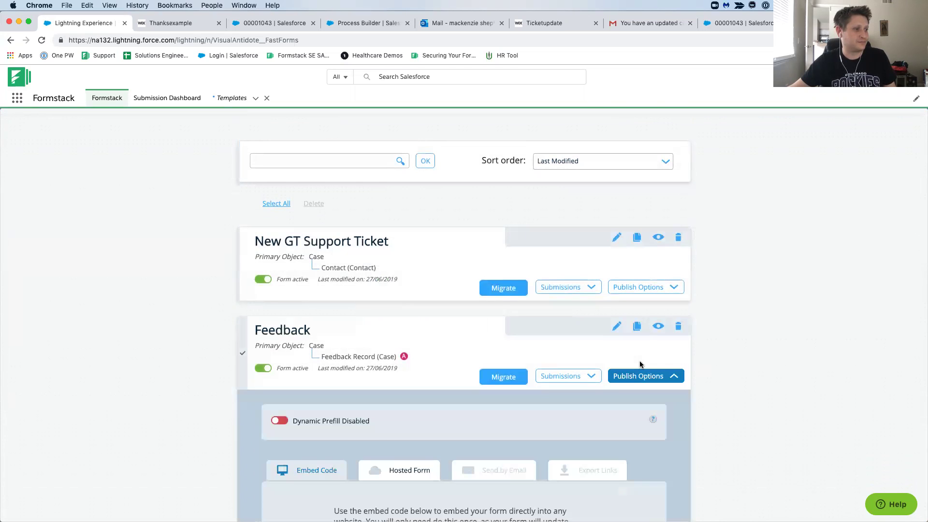
{"action": "scroll", "coordinate": [405, 398], "scroll_direction": "down", "scroll_amount": 3}
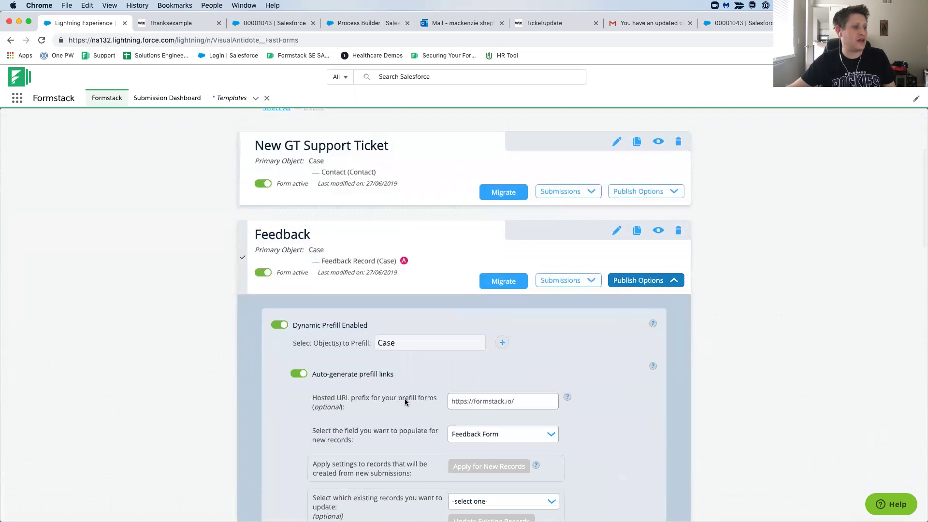
{"action": "scroll", "coordinate": [405, 398], "scroll_direction": "down", "scroll_amount": 1}
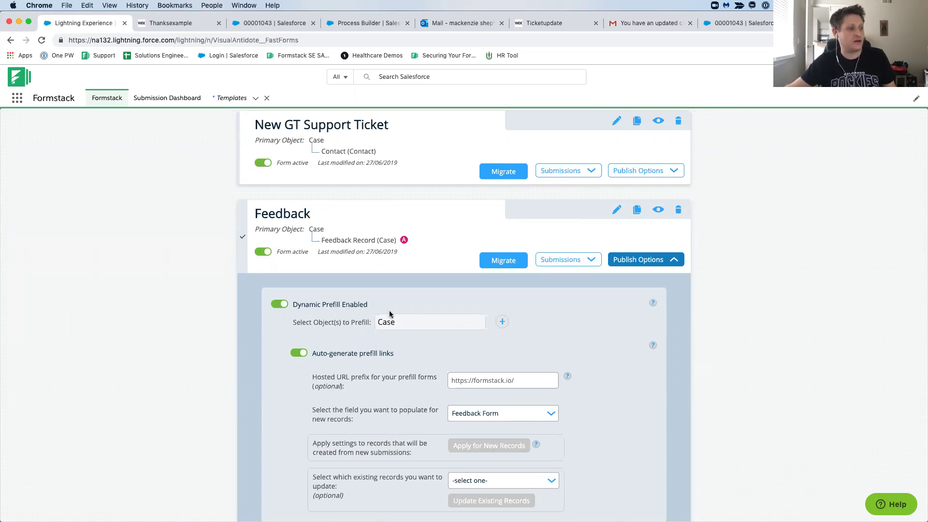
{"action": "scroll", "coordinate": [399, 345], "scroll_direction": "down", "scroll_amount": 2}
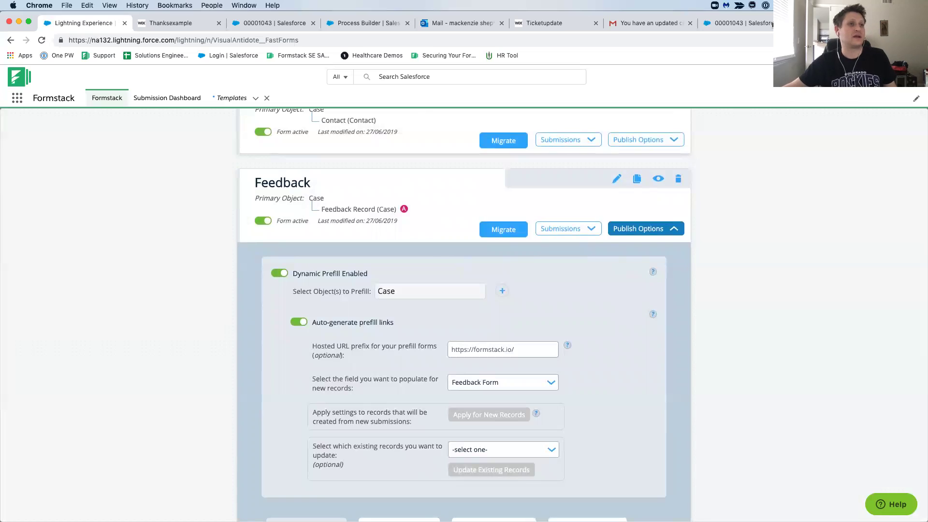
{"action": "left_click", "coordinate": [745, 25]}
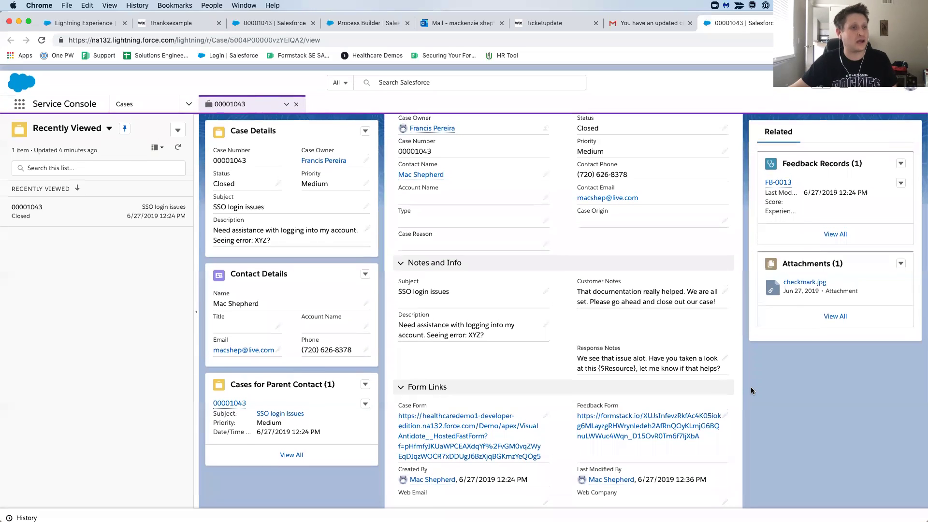
{"action": "scroll", "coordinate": [674, 385], "scroll_direction": "up", "scroll_amount": 3}
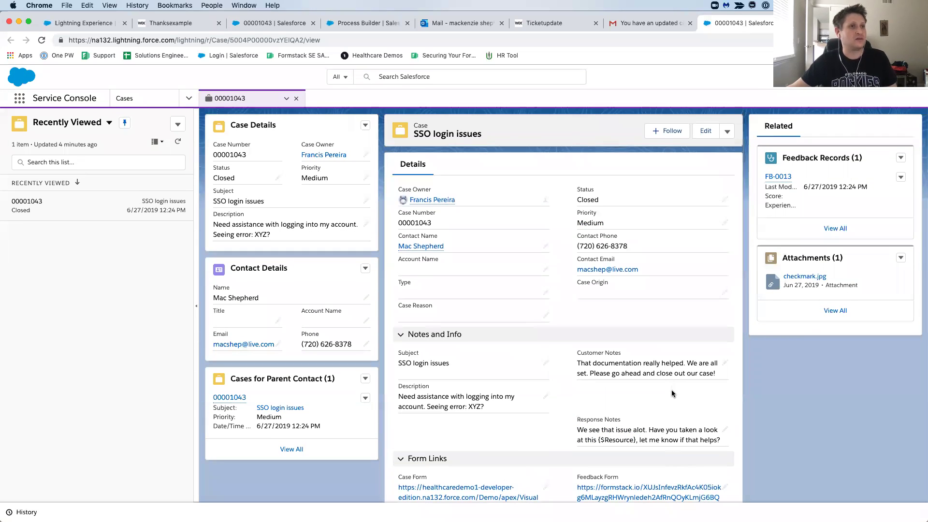
{"action": "left_click", "coordinate": [456, 27]}
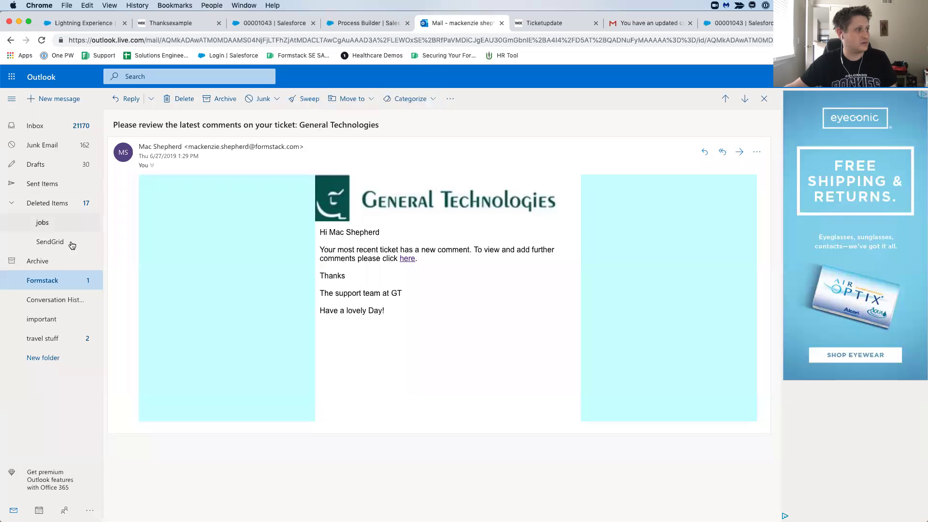
{"action": "left_click", "coordinate": [76, 282]}
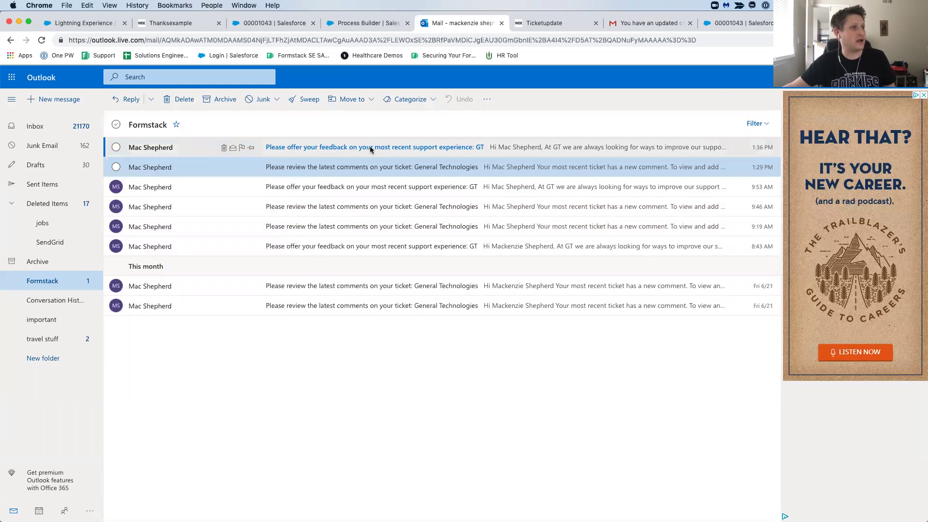
{"action": "left_click", "coordinate": [369, 151]}
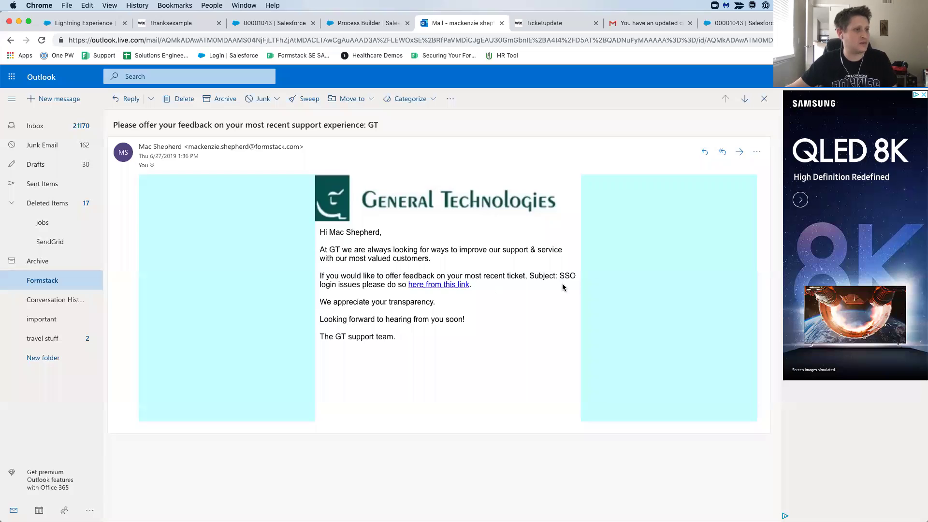
{"action": "left_click_drag", "start_coordinate": [559, 276], "coordinate": [575, 275]}
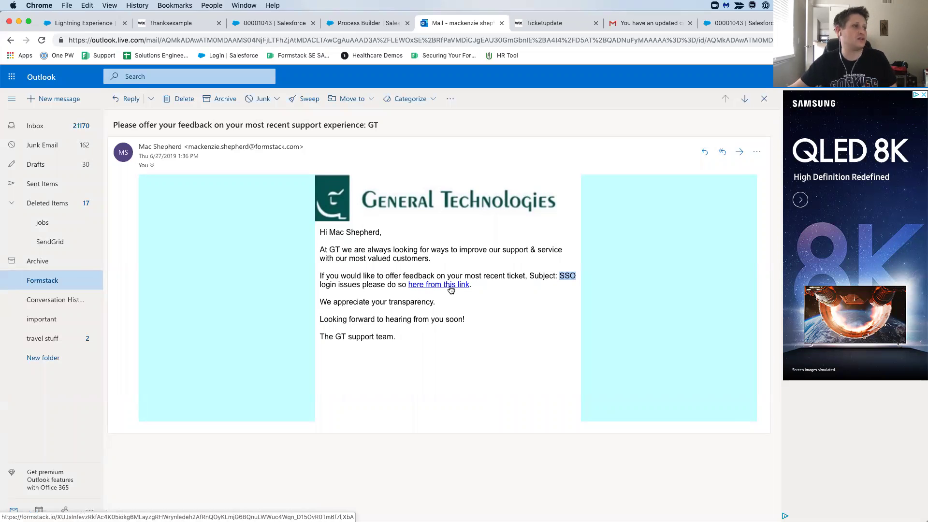
{"action": "left_click", "coordinate": [270, 23]}
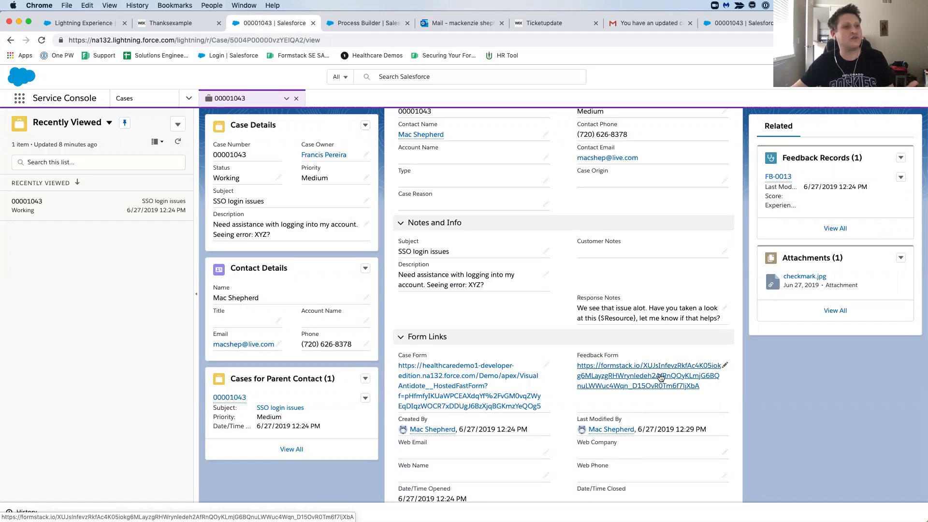
{"action": "scroll", "coordinate": [658, 380], "scroll_direction": "up", "scroll_amount": 2}
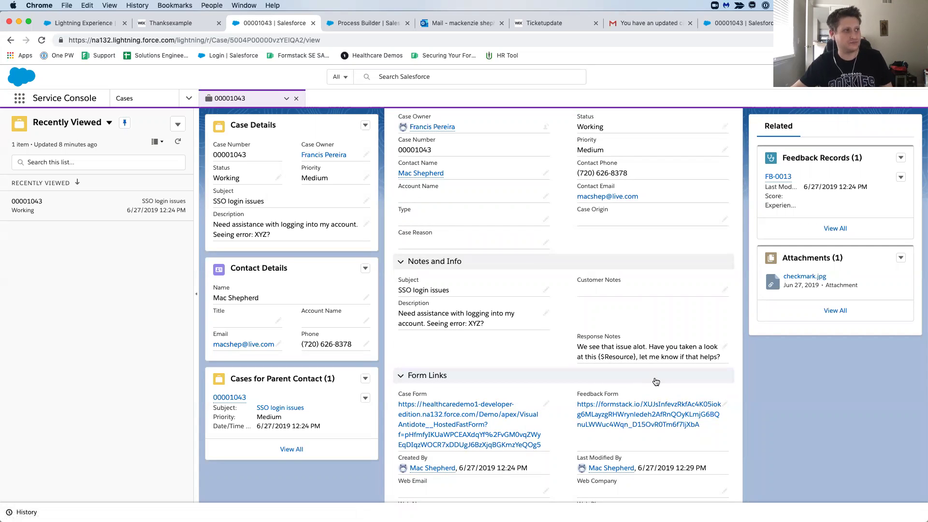
{"action": "left_click", "coordinate": [462, 20]}
Open the feedback form from the email link and check the prefilled Subject 'SSO login issues' and error XYZ description.
{"action": "left_click", "coordinate": [445, 287]}
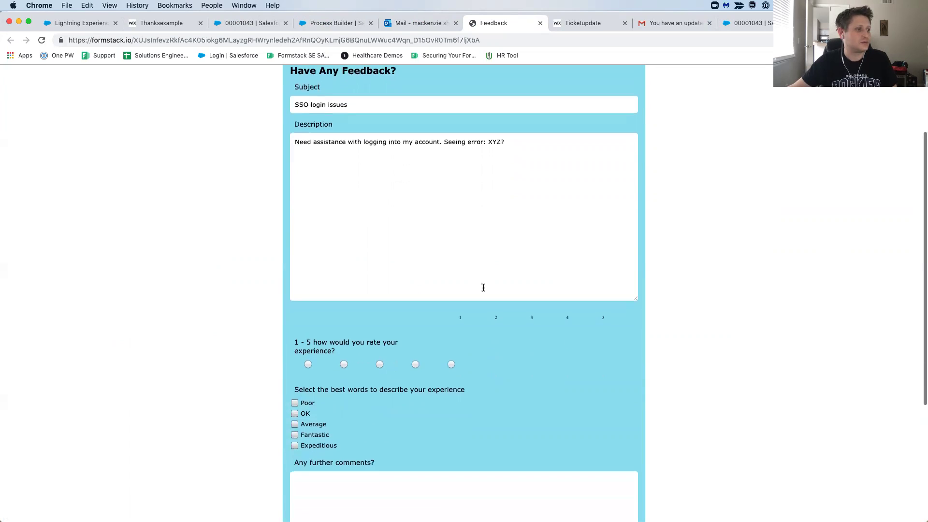
{"action": "scroll", "coordinate": [484, 288], "scroll_direction": "up", "scroll_amount": 3}
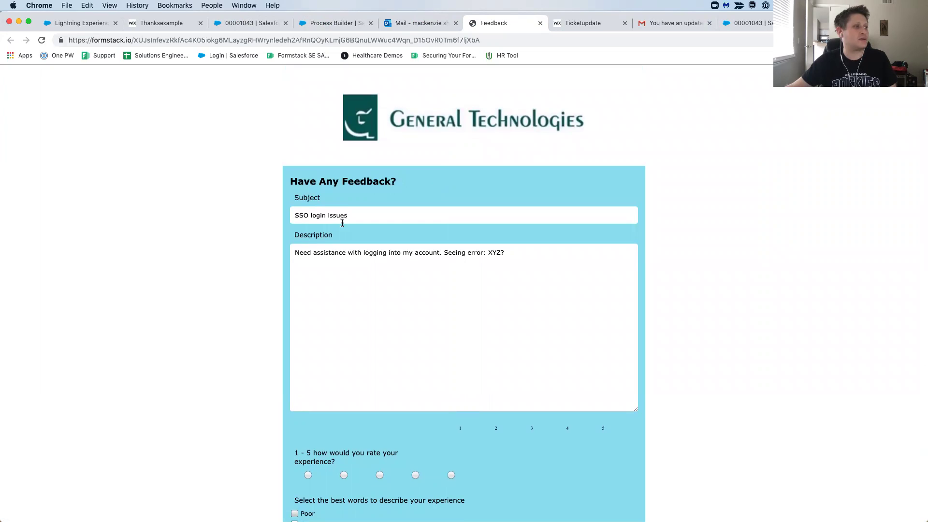
{"action": "left_click_drag", "start_coordinate": [295, 199], "coordinate": [364, 218]}
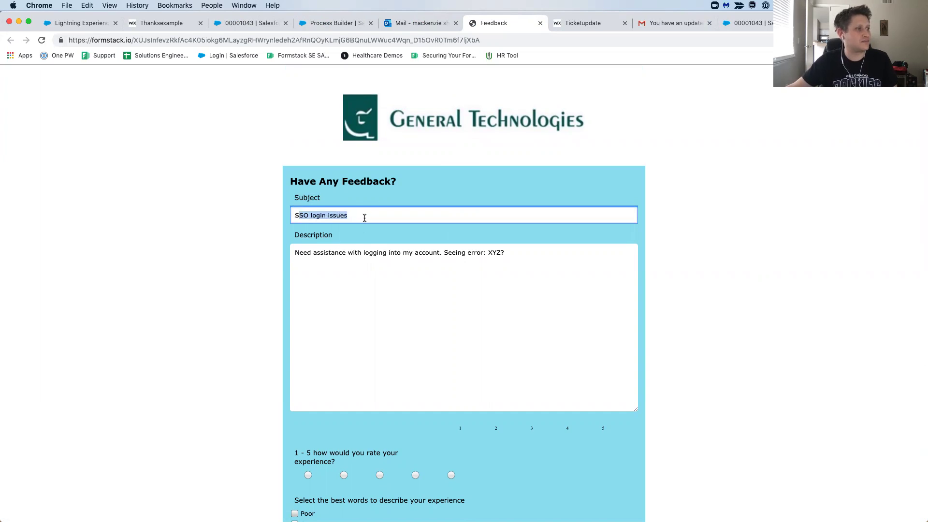
{"action": "scroll", "coordinate": [322, 266], "scroll_direction": "down", "scroll_amount": 2}
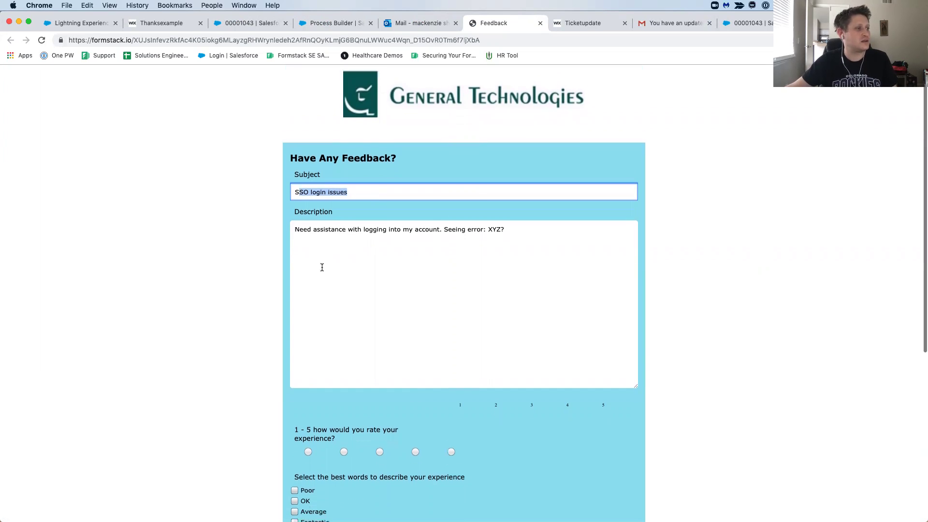
{"action": "left_click_drag", "start_coordinate": [297, 217], "coordinate": [509, 215]}
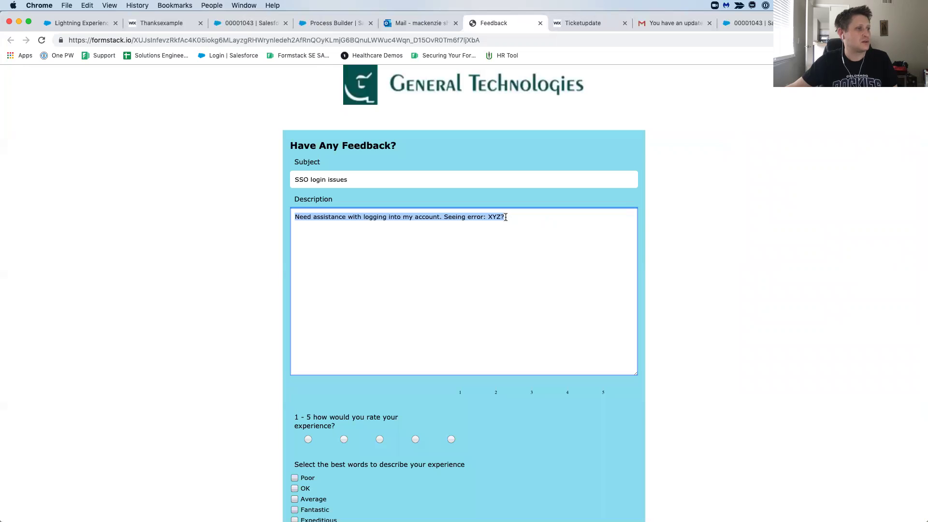
{"action": "left_click", "coordinate": [500, 217]}
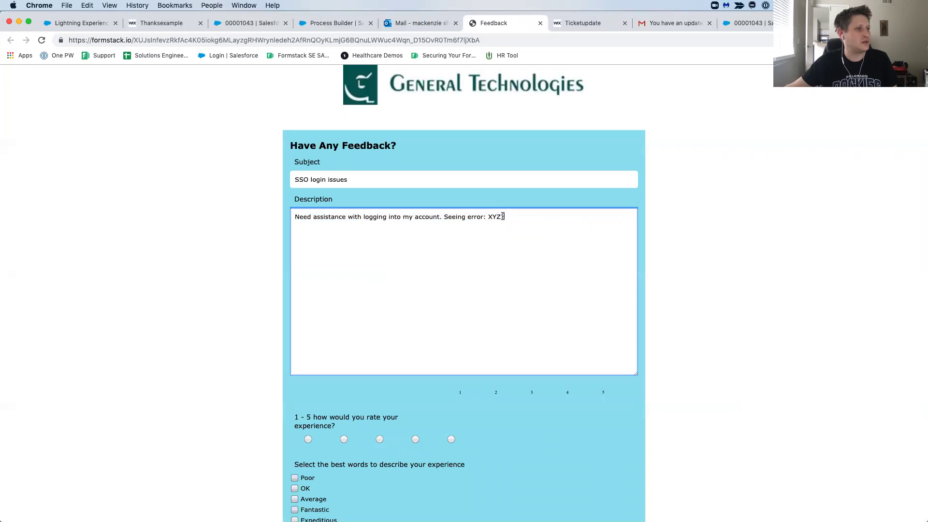
{"action": "scroll", "coordinate": [491, 420], "scroll_direction": "down", "scroll_amount": 5}
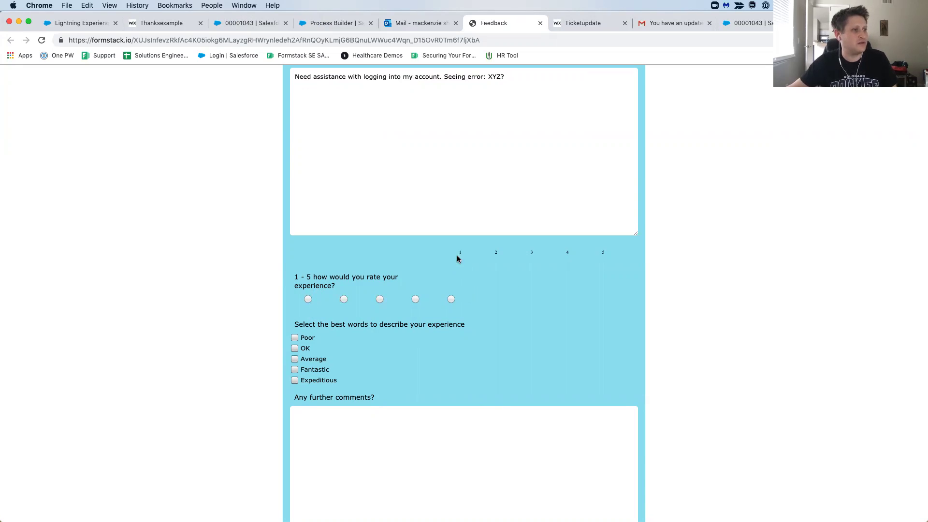
Rate the experience 4 out of 5 and tick Fantastic and Expeditious.
{"action": "left_click", "coordinate": [416, 300]}
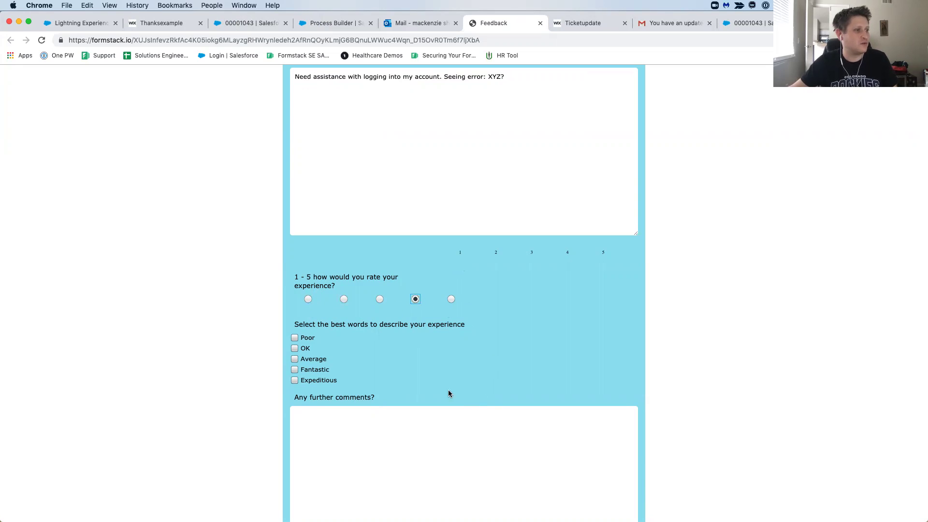
{"action": "scroll", "coordinate": [347, 313], "scroll_direction": "down", "scroll_amount": 5}
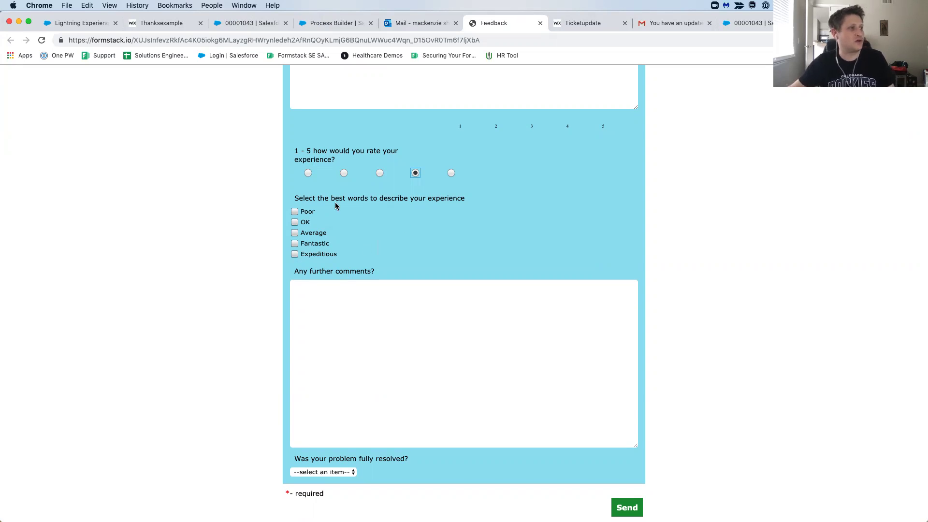
{"action": "left_click", "coordinate": [295, 255]}
{"action": "left_click", "coordinate": [295, 244]}
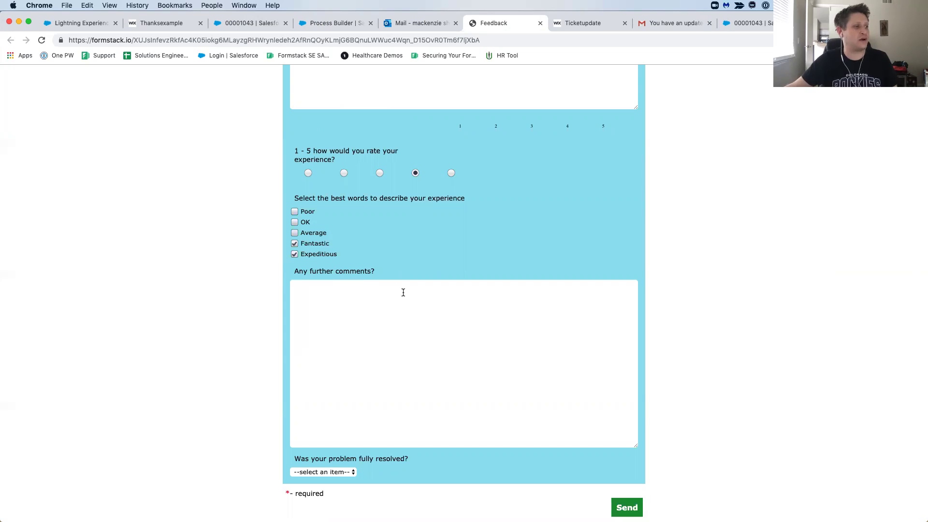
Add the comment 'No more comments to add. Had a great experience with your agen…' and answer Yes to problem fully resolved.
{"action": "left_click", "coordinate": [403, 292]}
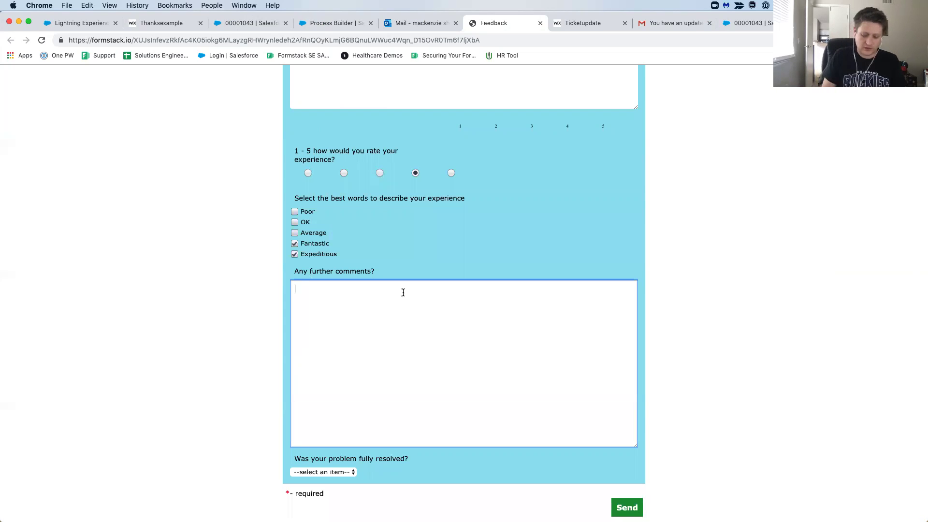
{"action": "type", "text": "No more comme"}
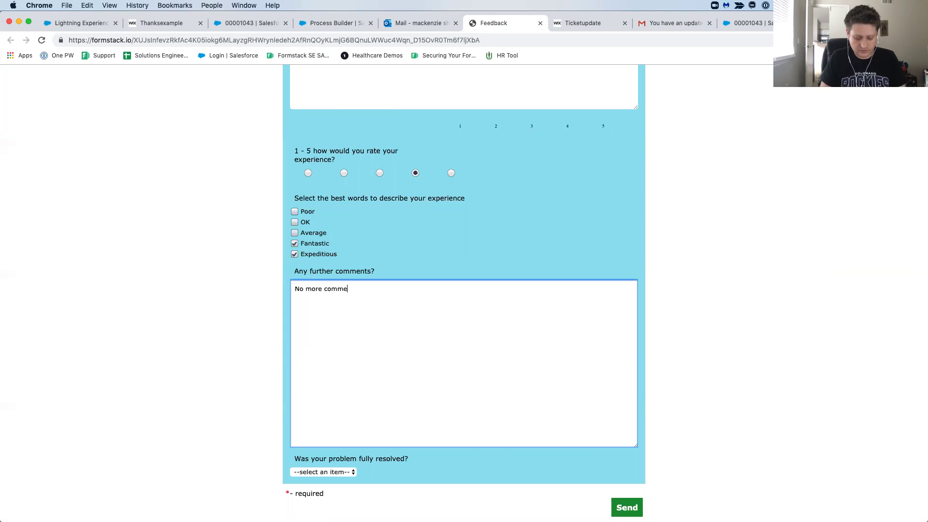
{"action": "type", "text": "nts to add."}
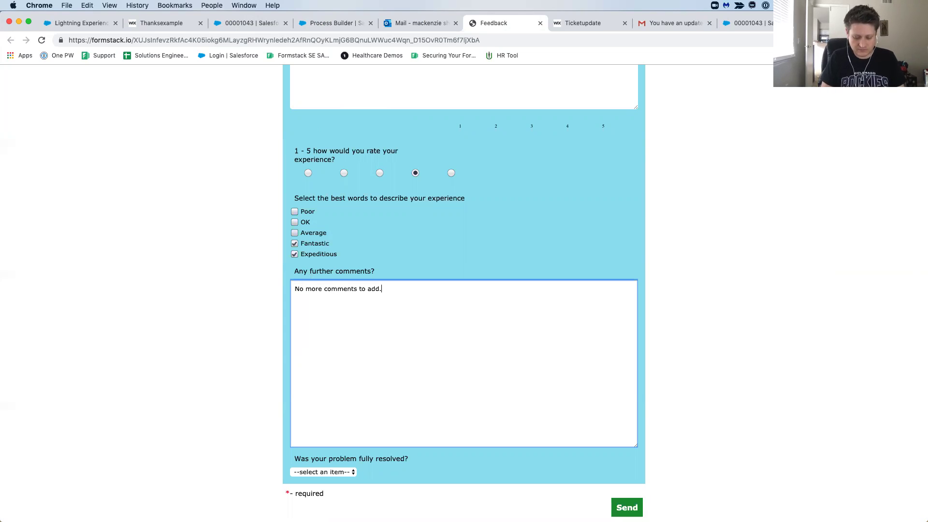
{"action": "type", "text": " Had a"}
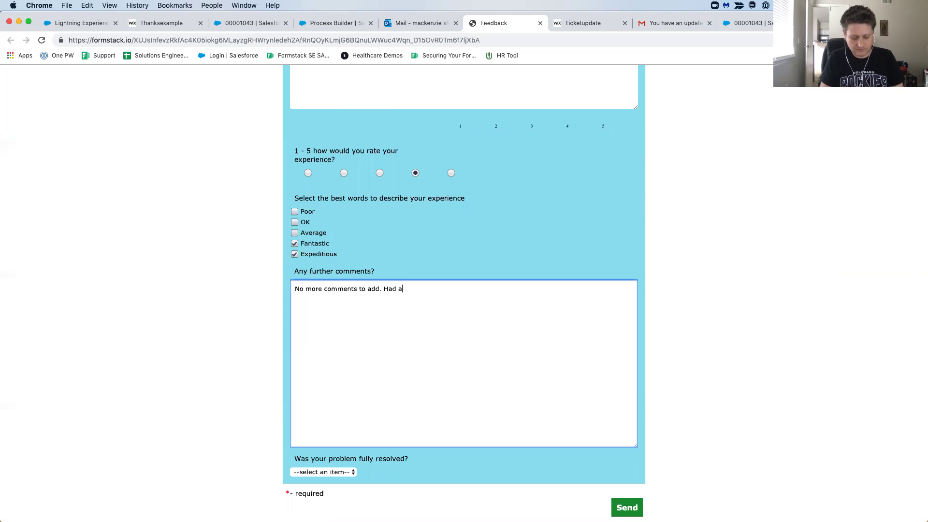
{"action": "type", "text": " great experience with your agent!"}
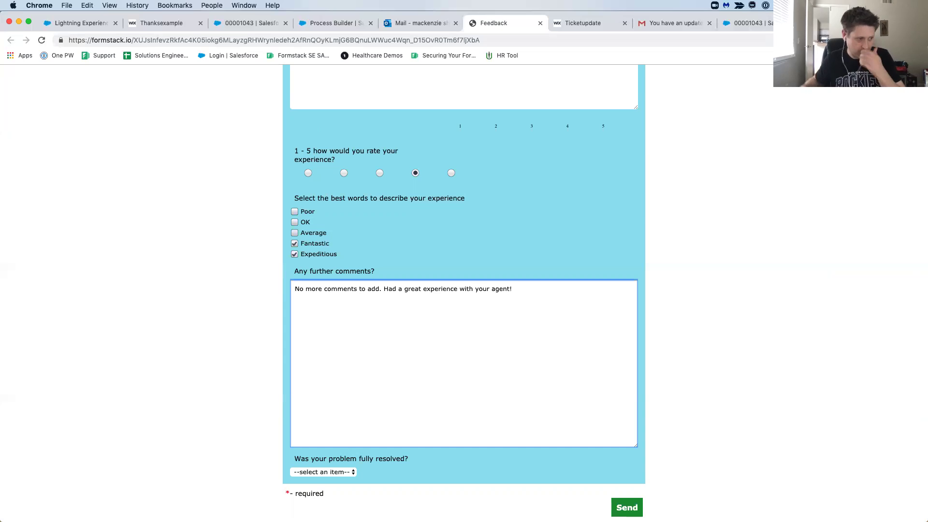
{"action": "scroll", "coordinate": [390, 276], "scroll_direction": "up", "scroll_amount": 2}
{"action": "scroll", "coordinate": [364, 328], "scroll_direction": "down", "scroll_amount": 2}
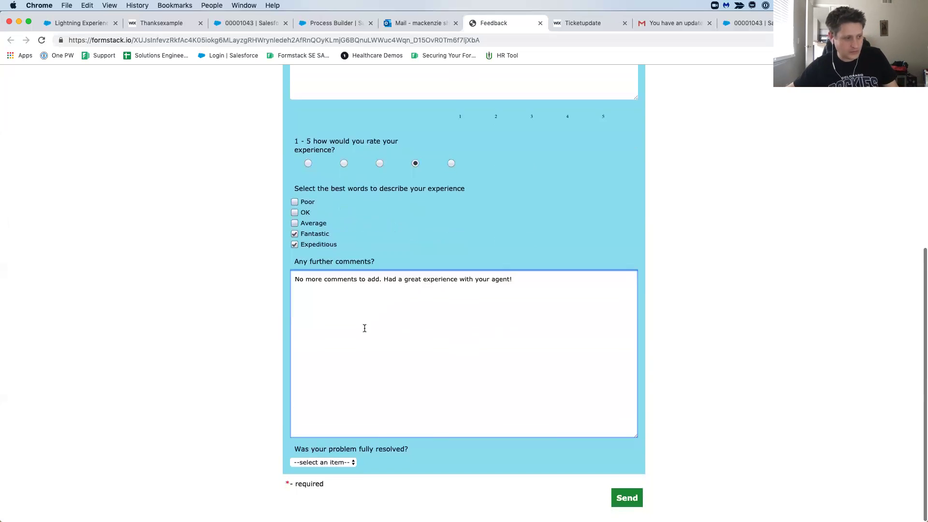
{"action": "left_click", "coordinate": [326, 471]}
{"action": "left_click", "coordinate": [329, 480]}
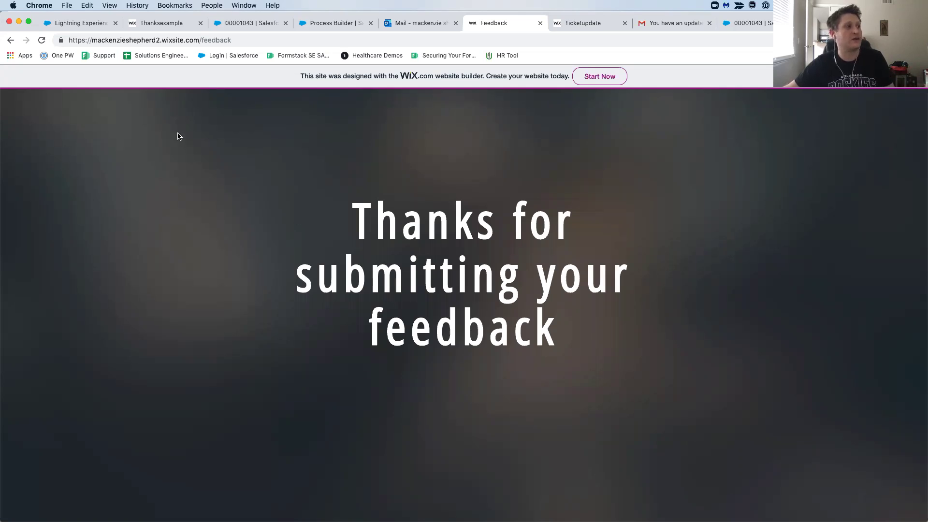
{"action": "left_click", "coordinate": [248, 28]}
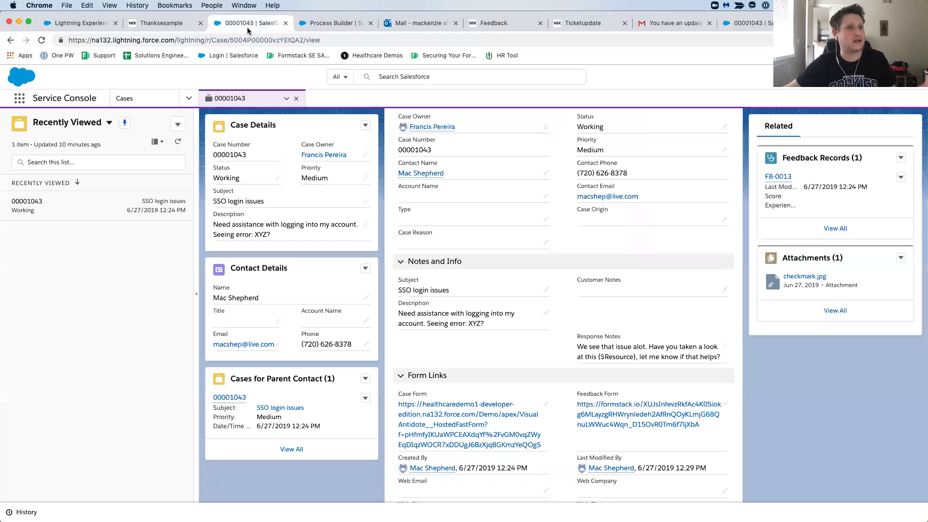
{"action": "scroll", "coordinate": [582, 268], "scroll_direction": "up", "scroll_amount": 3}
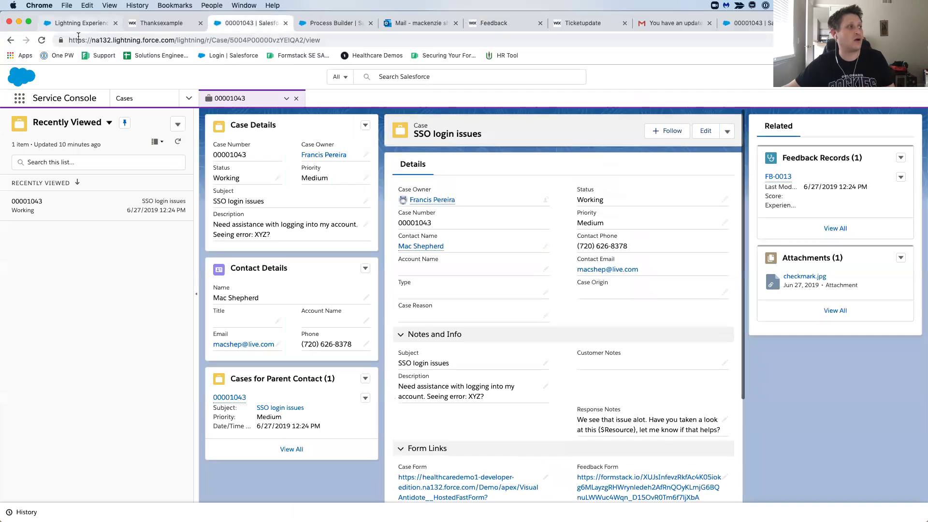
{"action": "key", "text": "super+r"}
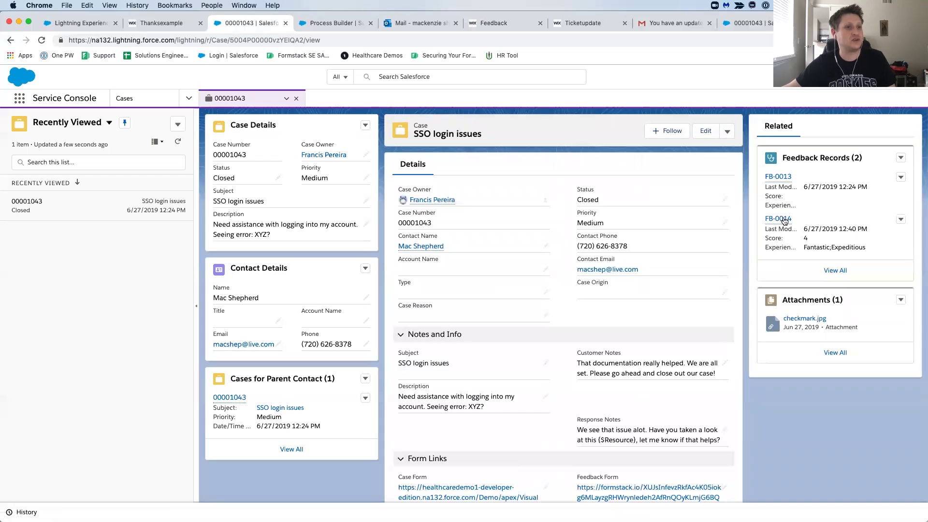
{"action": "mouse_move", "coordinate": [784, 222]}
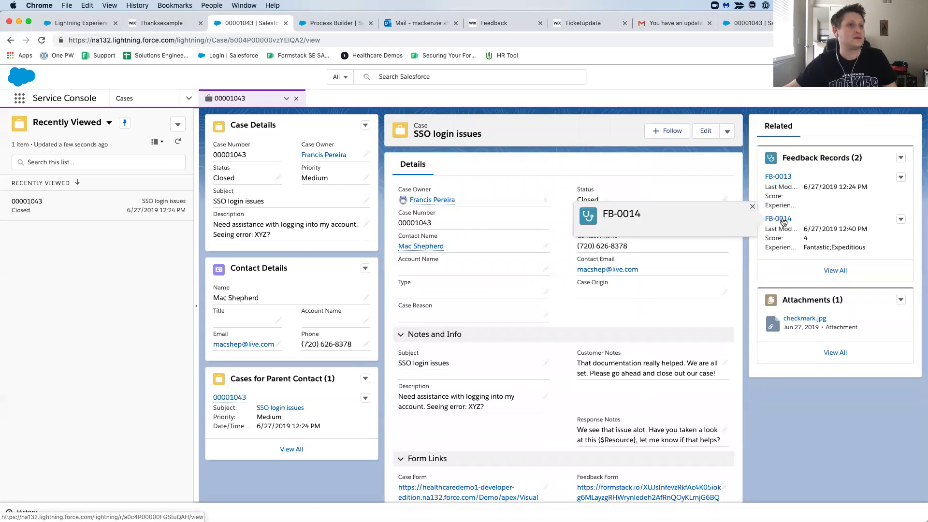
{"action": "left_click", "coordinate": [784, 221]}
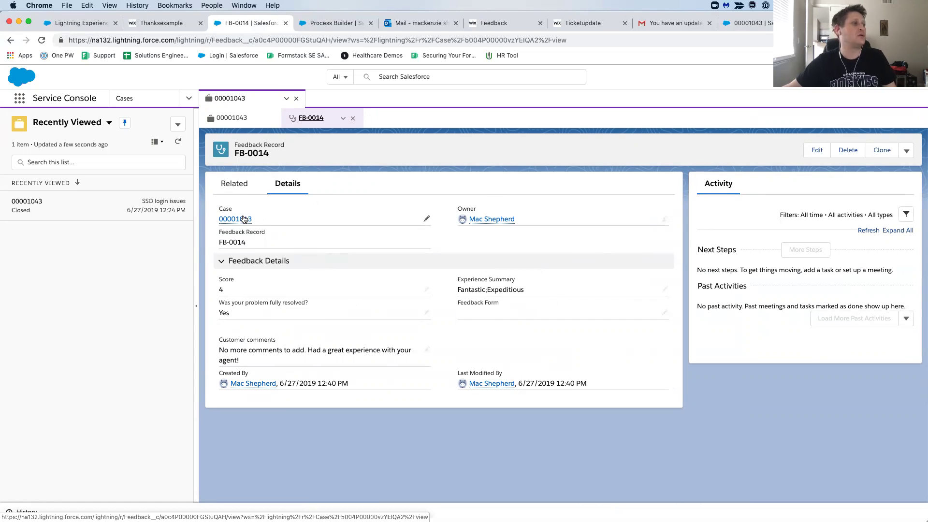
{"action": "left_click", "coordinate": [243, 218]}
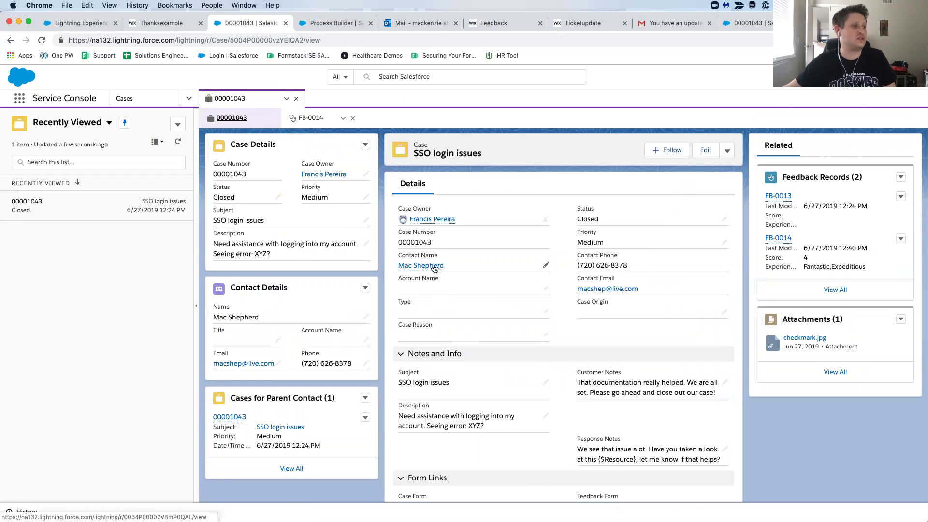
{"action": "mouse_move", "coordinate": [435, 268]}
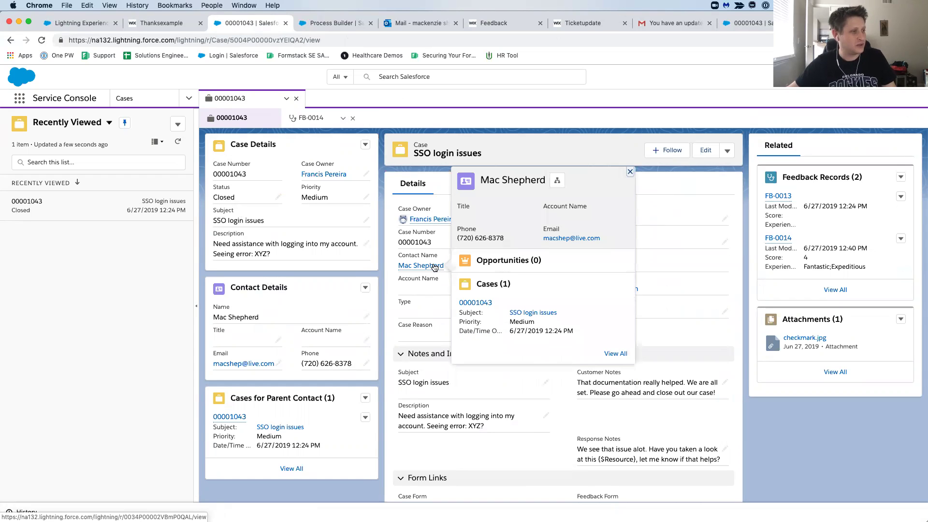
{"action": "scroll", "coordinate": [435, 267], "scroll_direction": "down", "scroll_amount": 2}
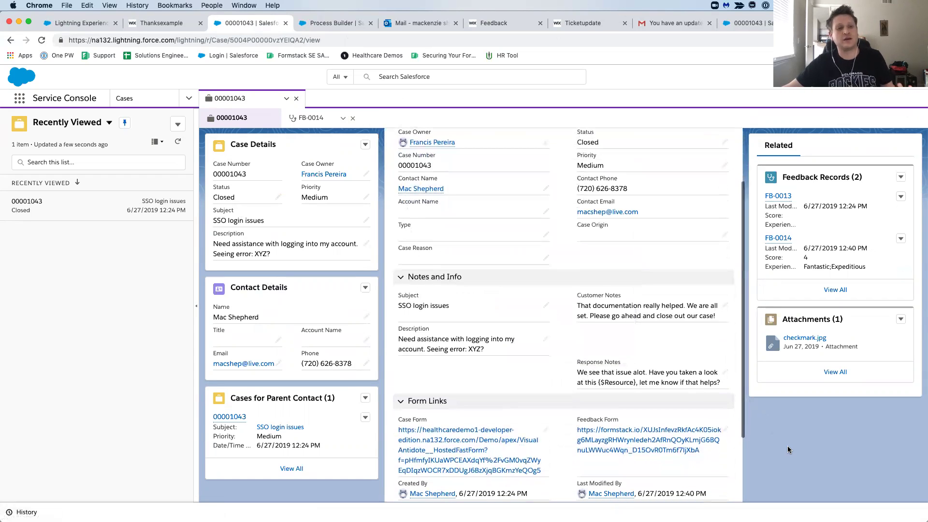